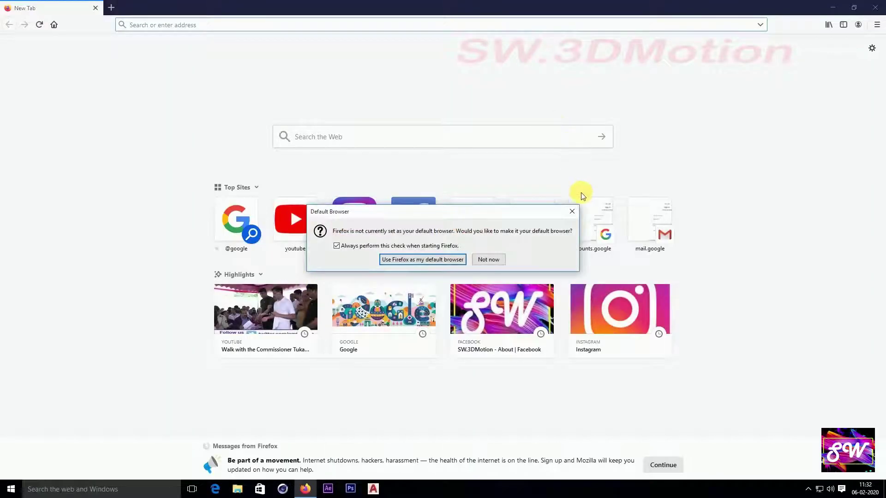
Dismiss Firefox's default-browser prompt without changing the default browser
{"action": "left_click", "coordinate": [572, 211]}
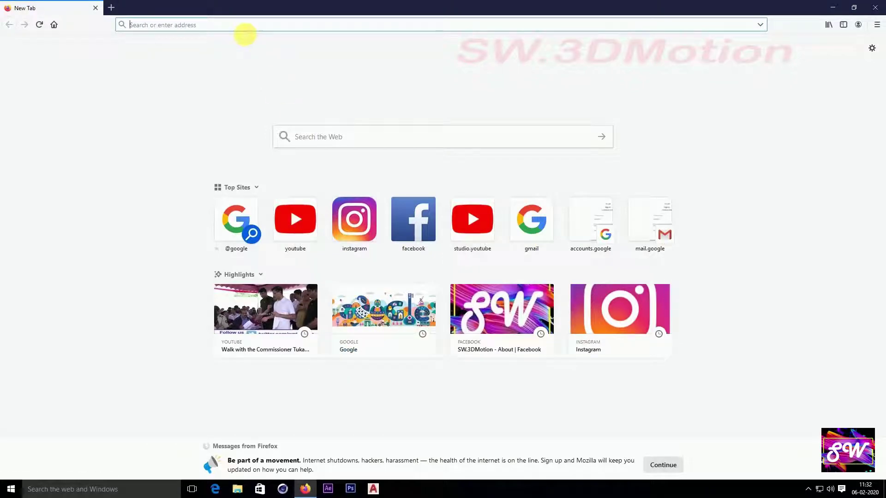
Open google.com and search for 'autocad educational version' from the suggestions
{"action": "type", "text": "oogle.com"}
{"action": "key", "text": "Return"}
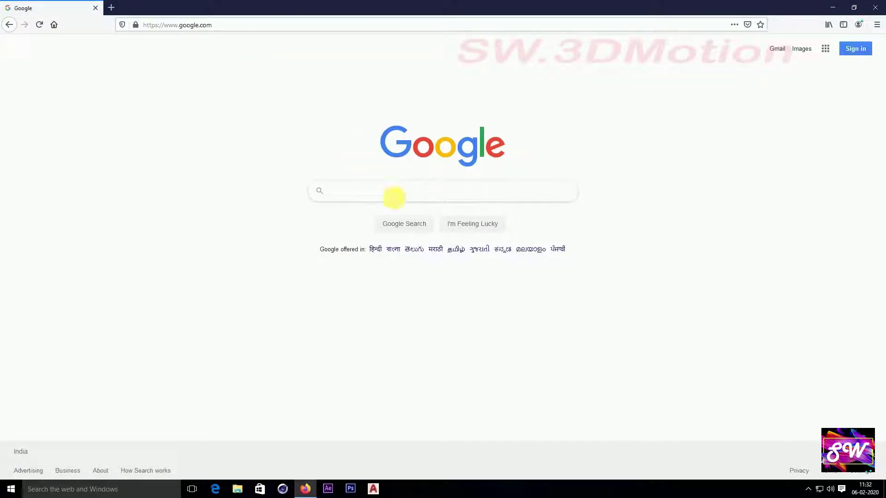
{"action": "type", "text": "autoc"}
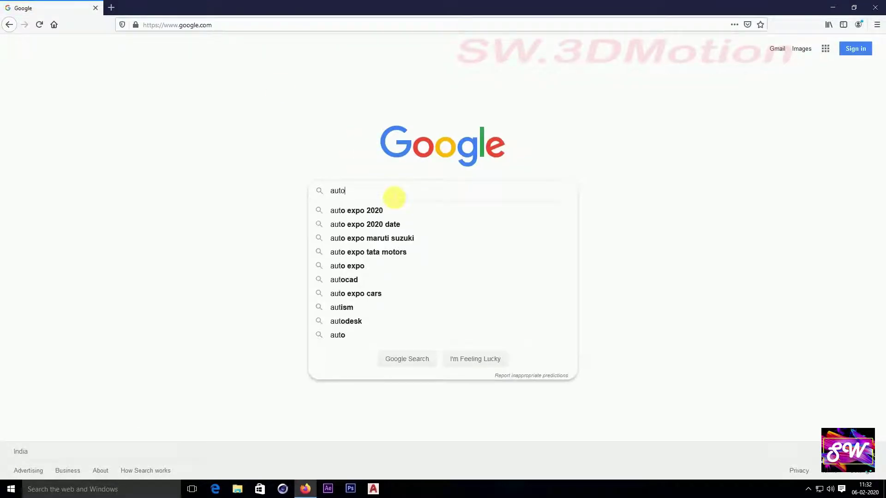
{"action": "type", "text": "ad "}
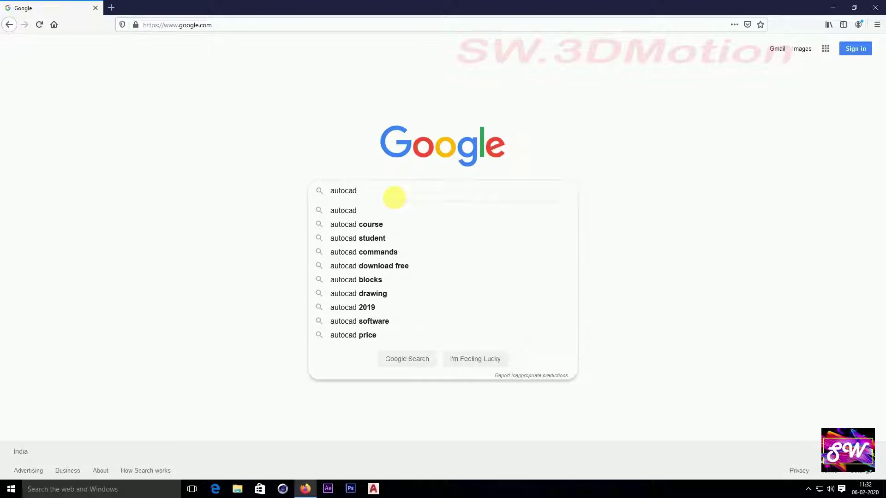
{"action": "type", "text": "educa"}
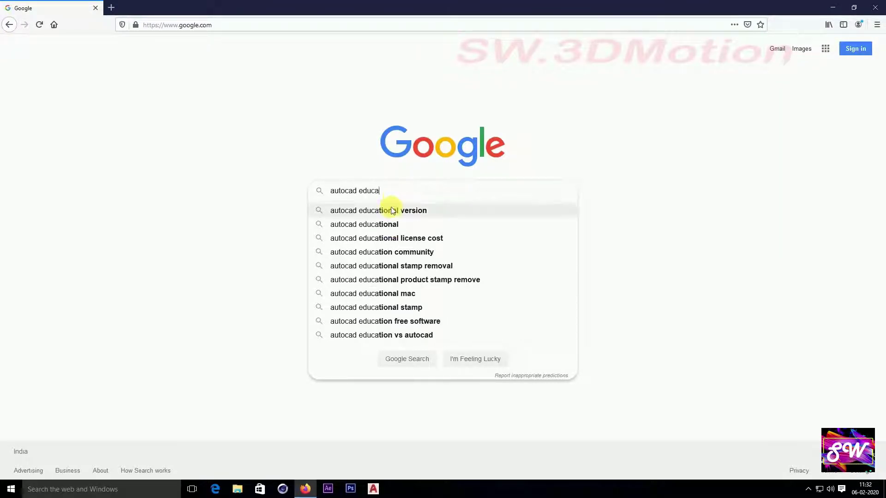
{"action": "left_click", "coordinate": [390, 210]}
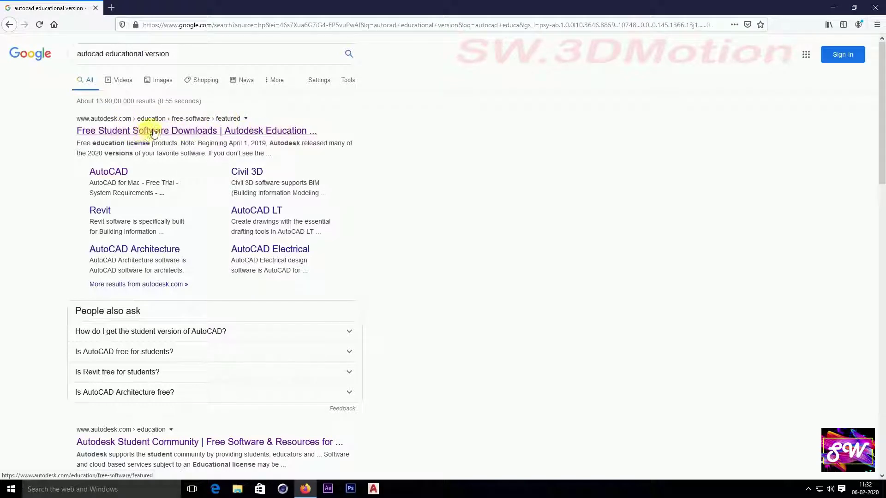
Open the first Autodesk free student software result in a new tab and switch to it
{"action": "right_click", "coordinate": [178, 131]}
{"action": "left_click", "coordinate": [185, 137]}
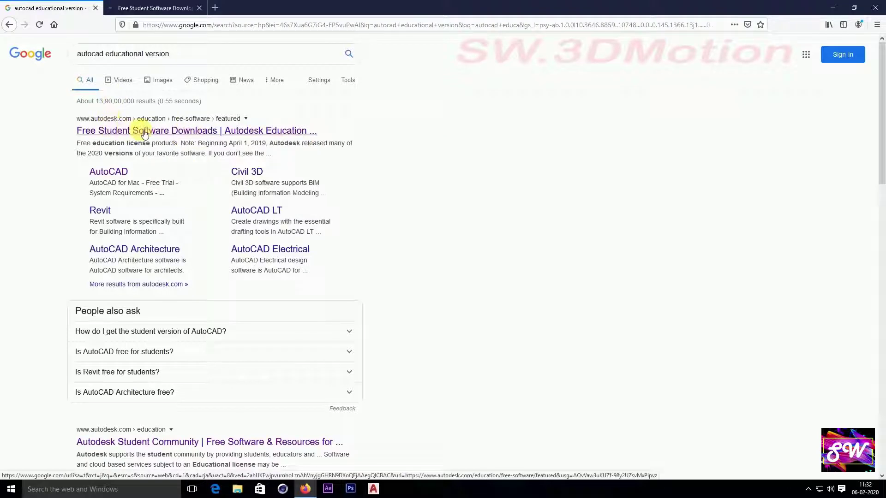
{"action": "left_click", "coordinate": [154, 8]}
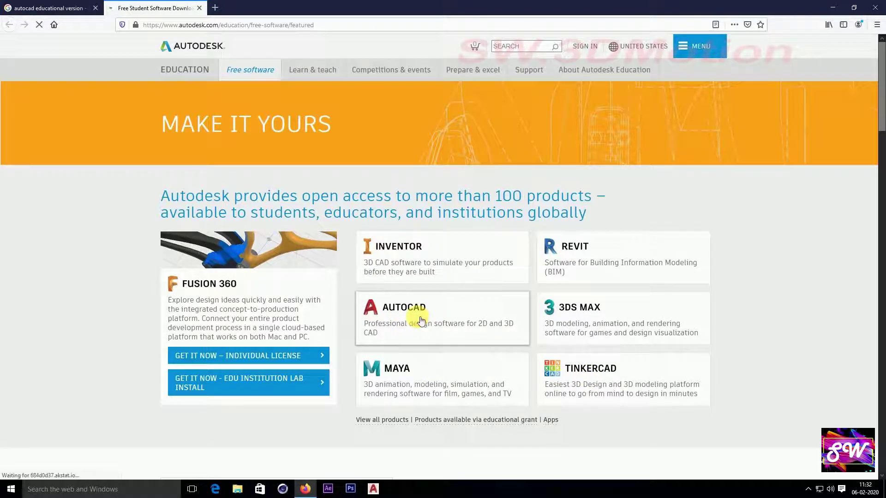
Go to the AutoCAD student product page and look over its options
{"action": "left_click", "coordinate": [421, 320]}
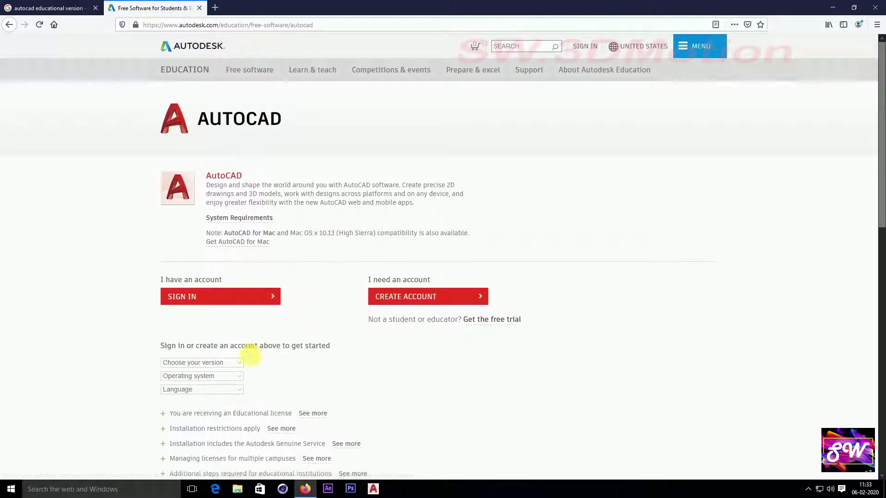
{"action": "scroll", "coordinate": [409, 335], "scroll_direction": "down", "scroll_amount": 2}
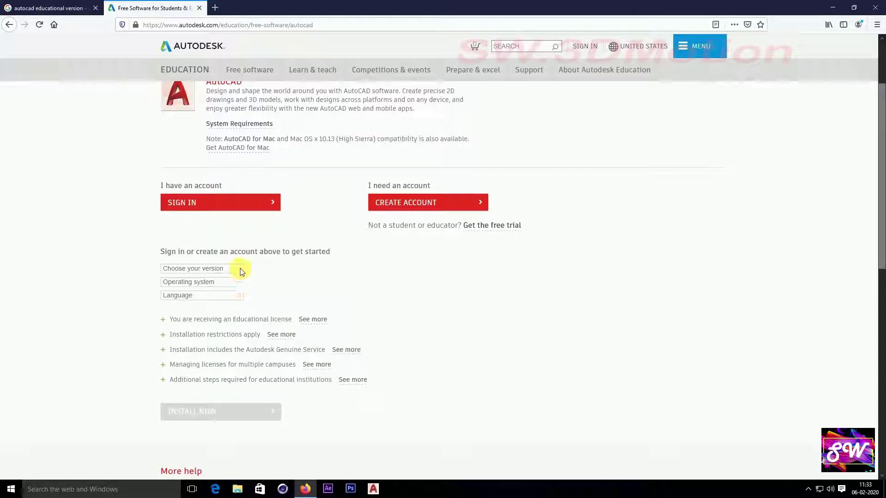
{"action": "scroll", "coordinate": [503, 296], "scroll_direction": "up", "scroll_amount": 2}
Start a new Autodesk account as a Student in India at a University/Post-Secondary institution
{"action": "left_click", "coordinate": [390, 301]}
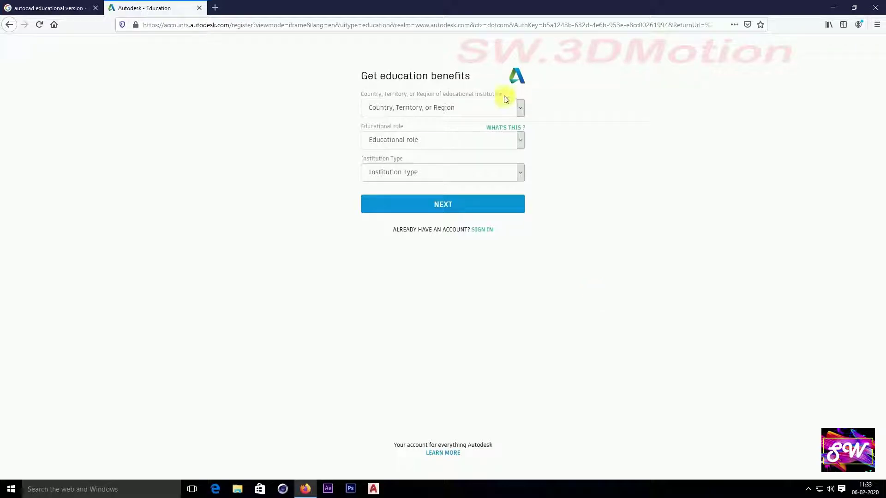
{"action": "left_click", "coordinate": [519, 109]}
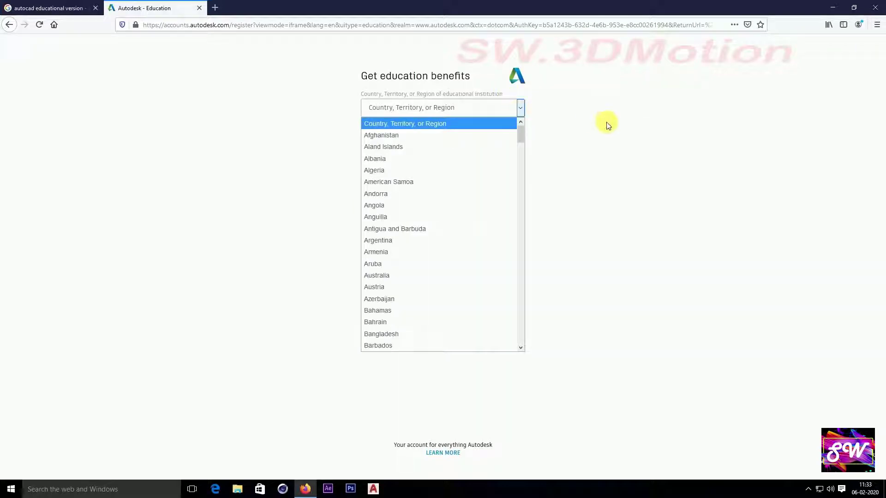
{"action": "key", "text": "i"}
{"action": "key", "text": "n"}
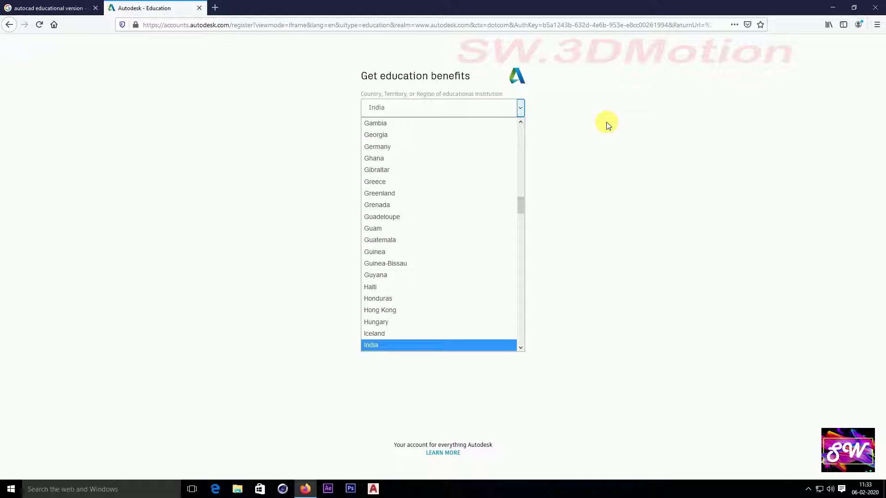
{"action": "key", "text": "Return"}
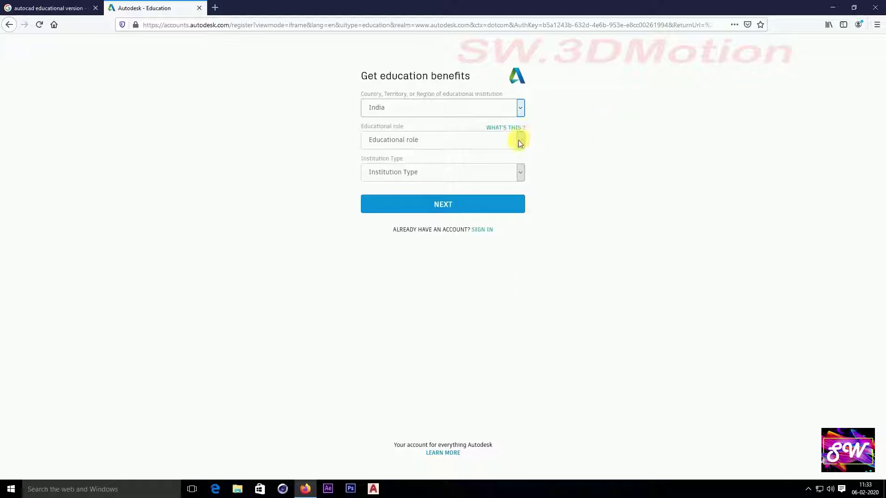
{"action": "left_click", "coordinate": [520, 143]}
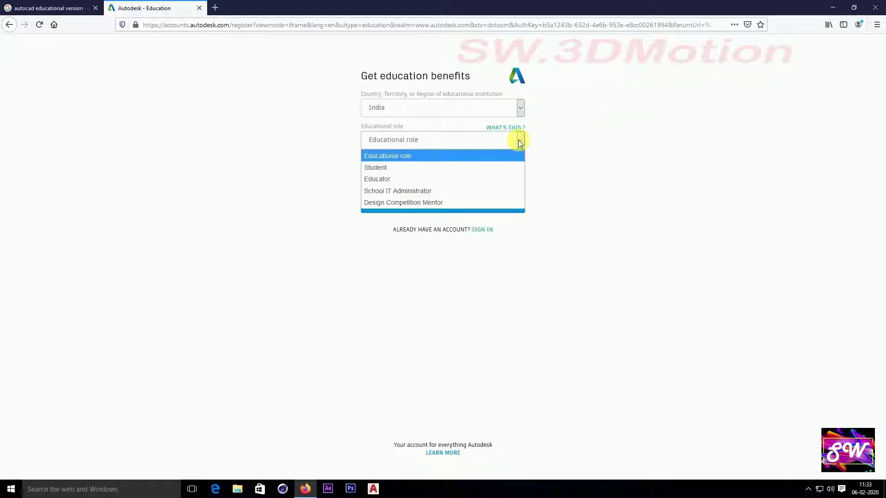
{"action": "left_click", "coordinate": [387, 169]}
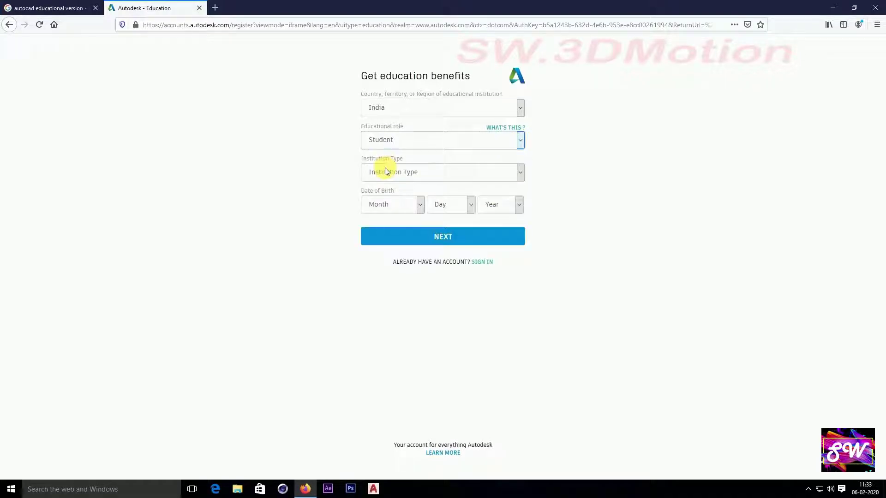
{"action": "left_click", "coordinate": [520, 173]}
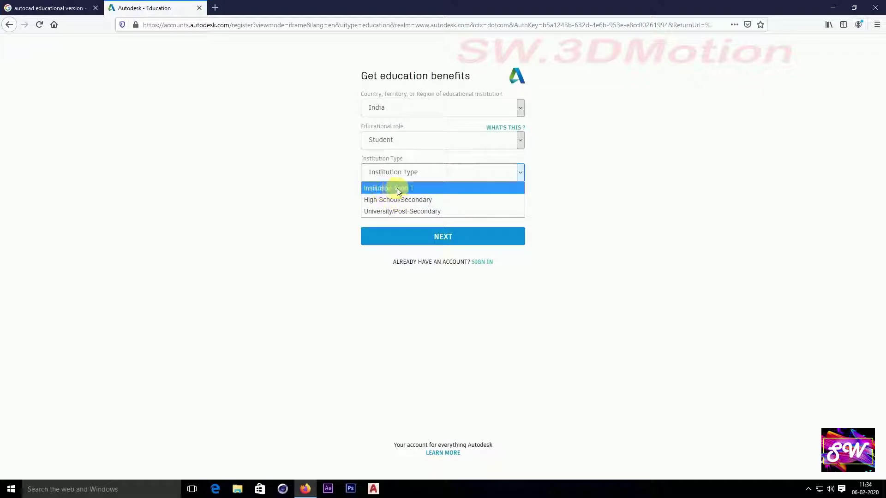
{"action": "left_click", "coordinate": [383, 211]}
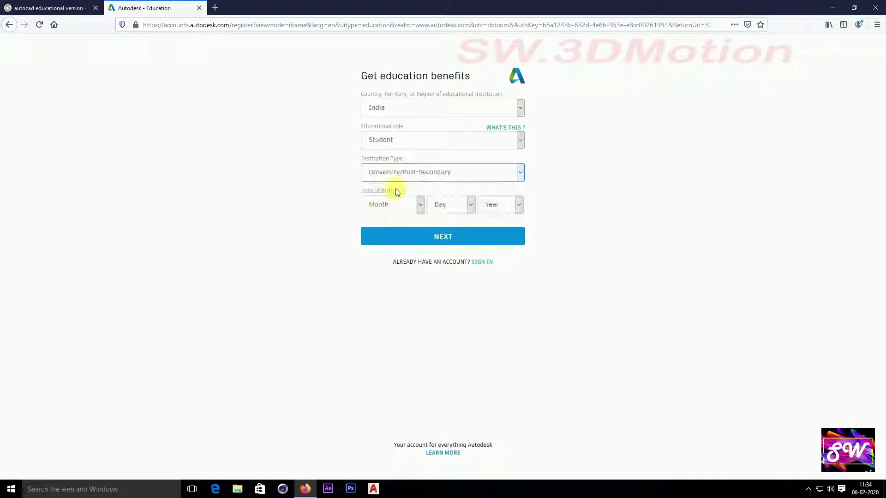
Enter a July date of birth, submit the education details, and begin the first-name field
{"action": "left_click", "coordinate": [421, 208]}
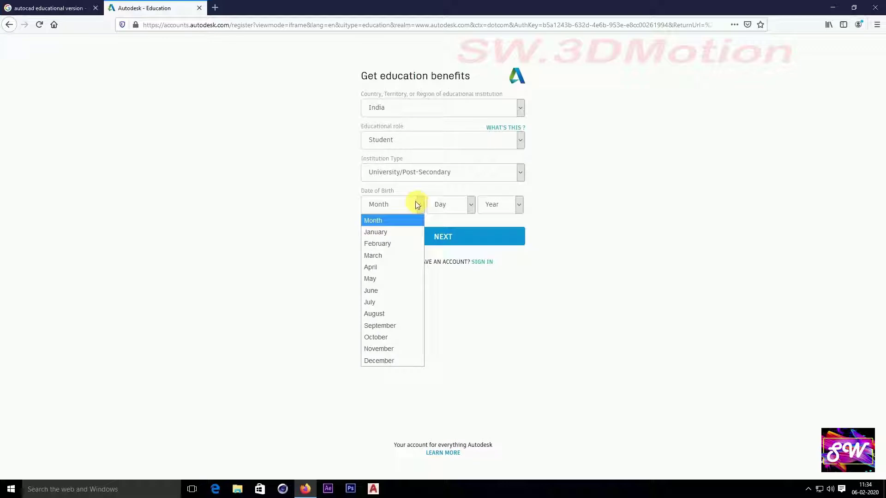
{"action": "left_click", "coordinate": [372, 302]}
{"action": "left_click", "coordinate": [462, 205]}
{"action": "scroll", "coordinate": [435, 385], "scroll_direction": "down", "scroll_amount": 2}
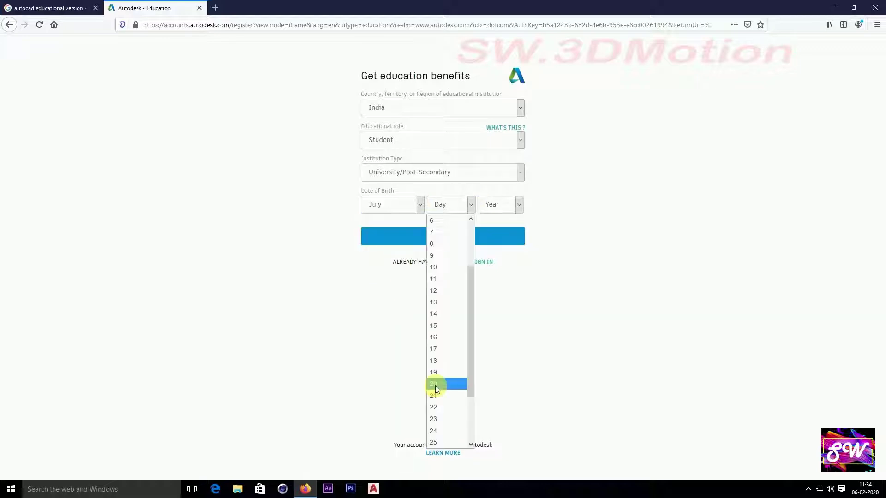
{"action": "left_click", "coordinate": [436, 386]}
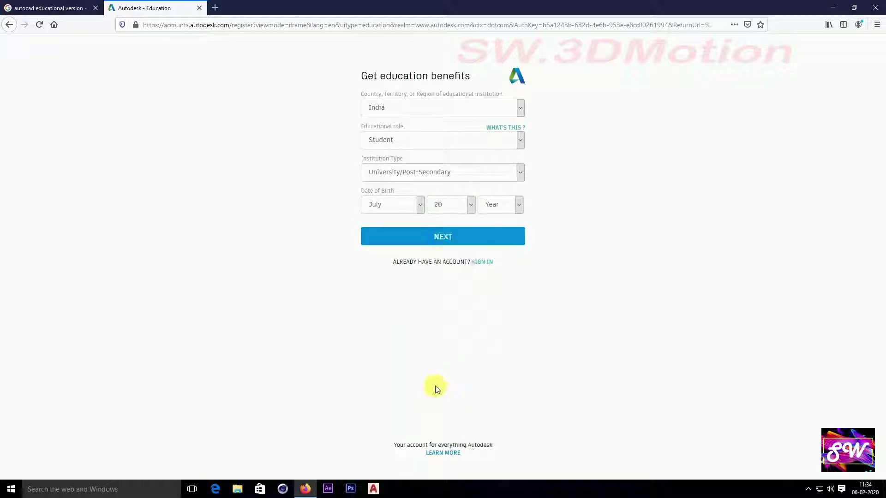
{"action": "left_click", "coordinate": [519, 208]}
{"action": "scroll", "coordinate": [490, 364], "scroll_direction": "down", "scroll_amount": 8}
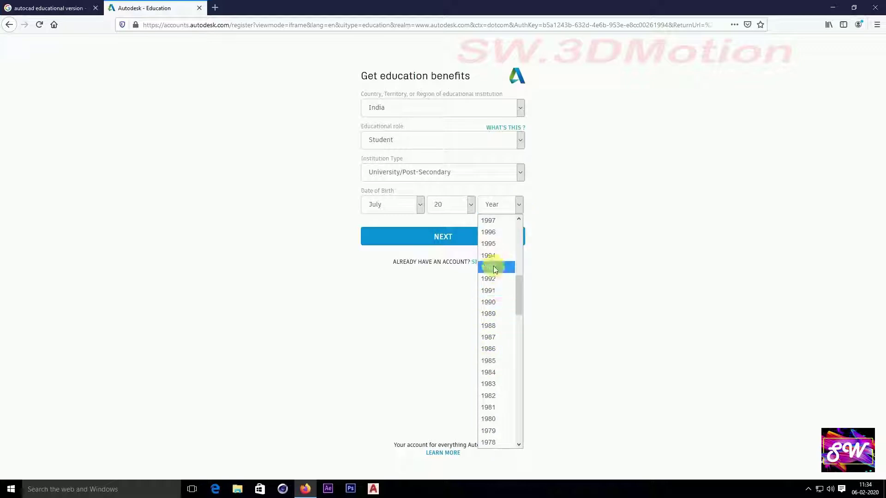
{"action": "left_click", "coordinate": [494, 245]}
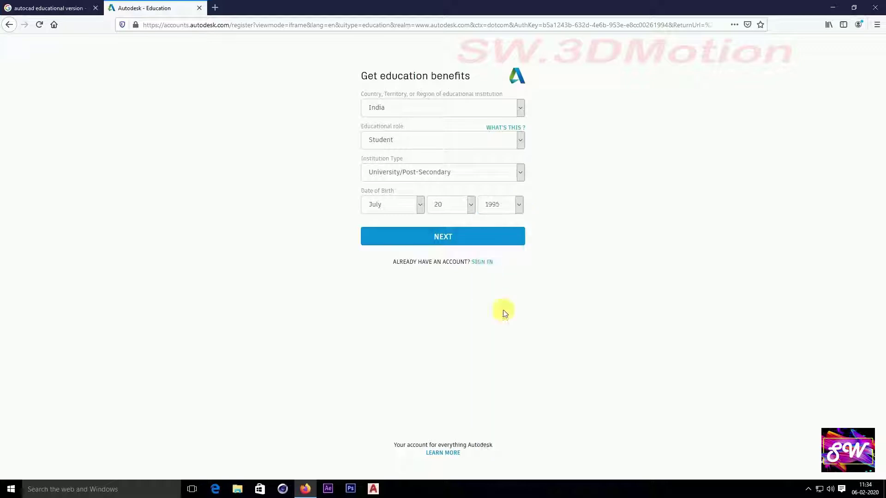
{"action": "left_click", "coordinate": [438, 235]}
{"action": "left_click", "coordinate": [401, 108]}
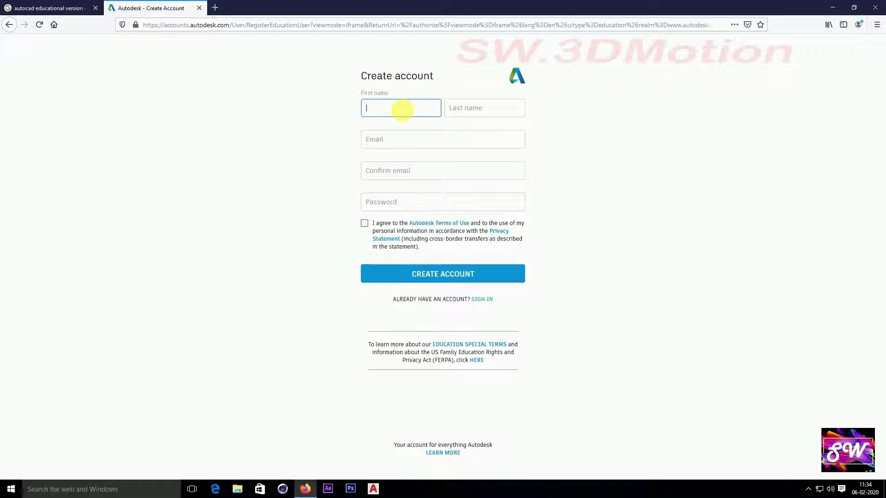
Fill in the first name, last name, and e-mail address, copying it into the confirm field
{"action": "left_click", "coordinate": [498, 111]}
{"action": "left_click", "coordinate": [396, 141]}
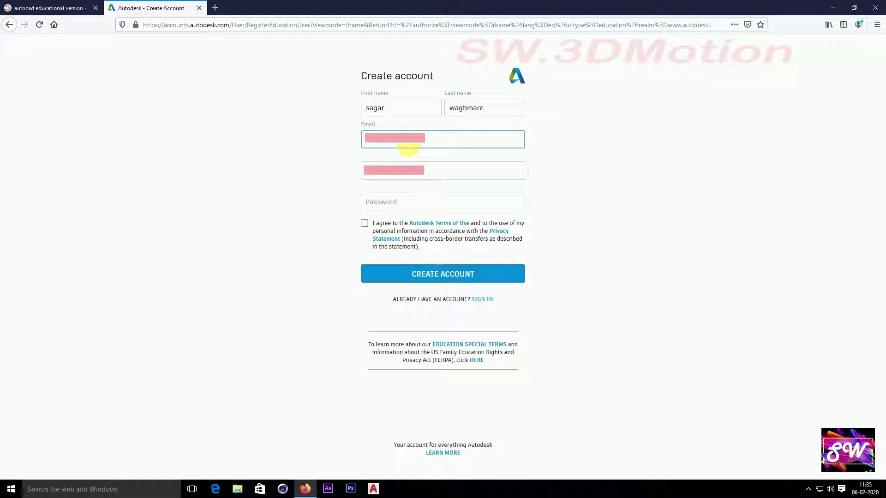
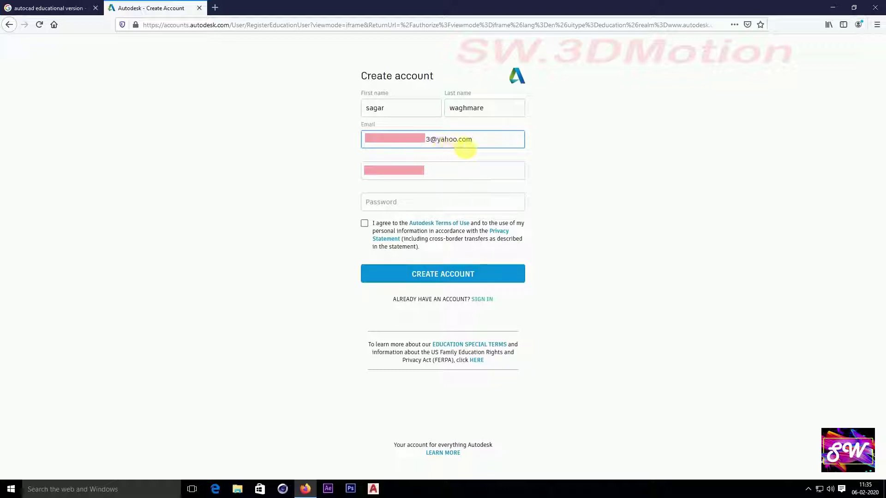
{"action": "left_click_drag", "start_coordinate": [480, 140], "coordinate": [334, 159]}
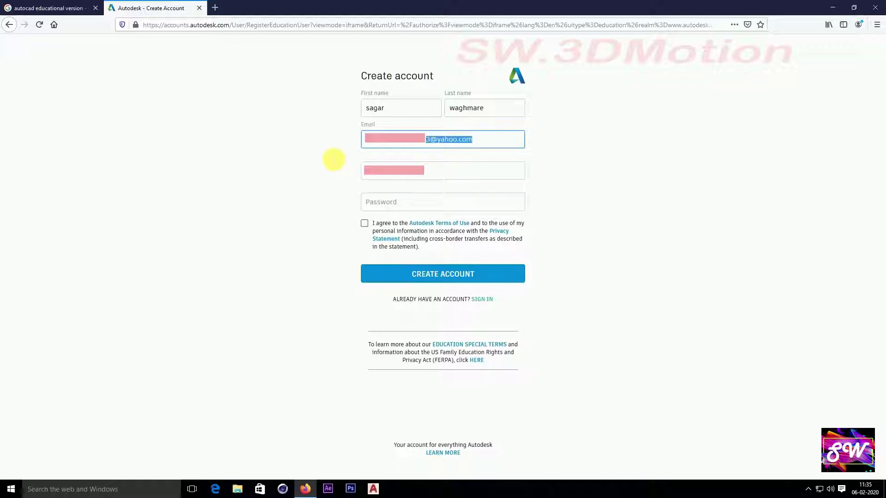
{"action": "key", "text": "ctrl+c"}
{"action": "left_click", "coordinate": [387, 171]}
{"action": "key", "text": "ctrl+v"}
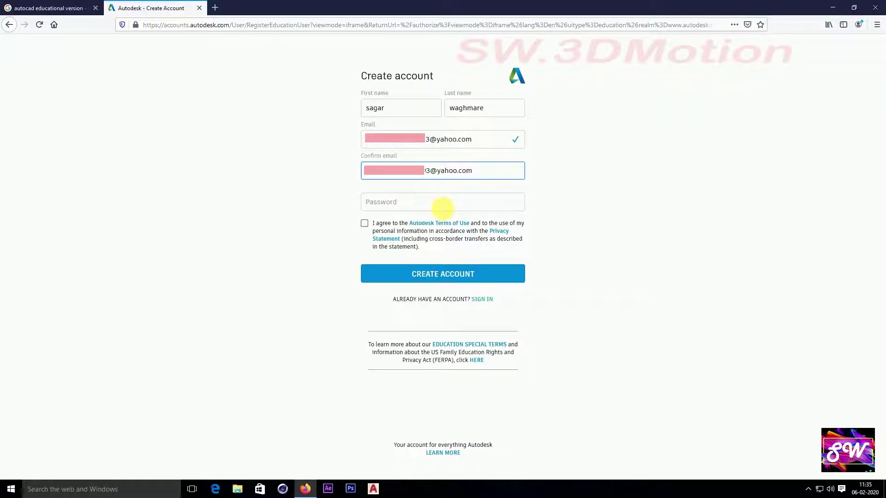
Set the account password, accept the Terms of Use, create the account, and decline saving the login
{"action": "left_click", "coordinate": [442, 204]}
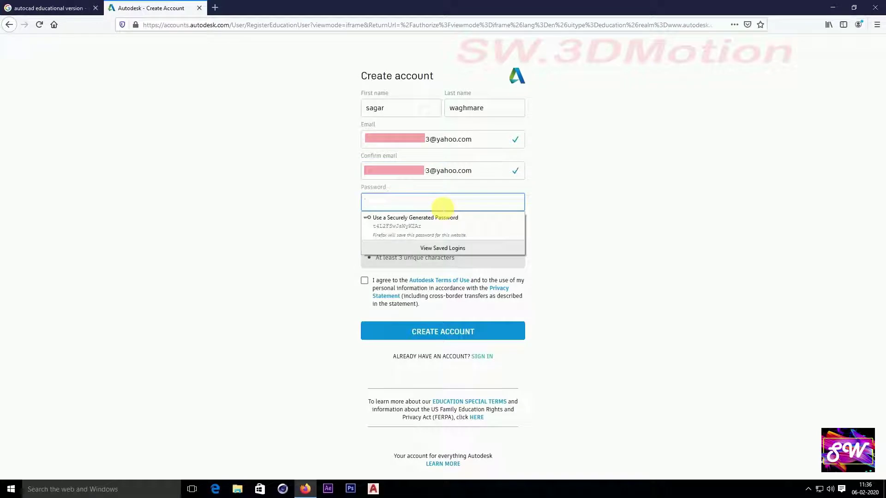
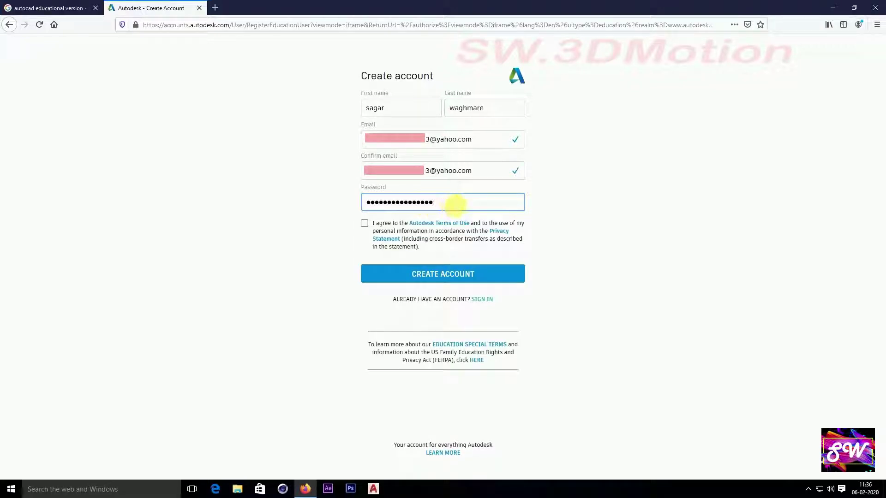
{"action": "left_click", "coordinate": [365, 223]}
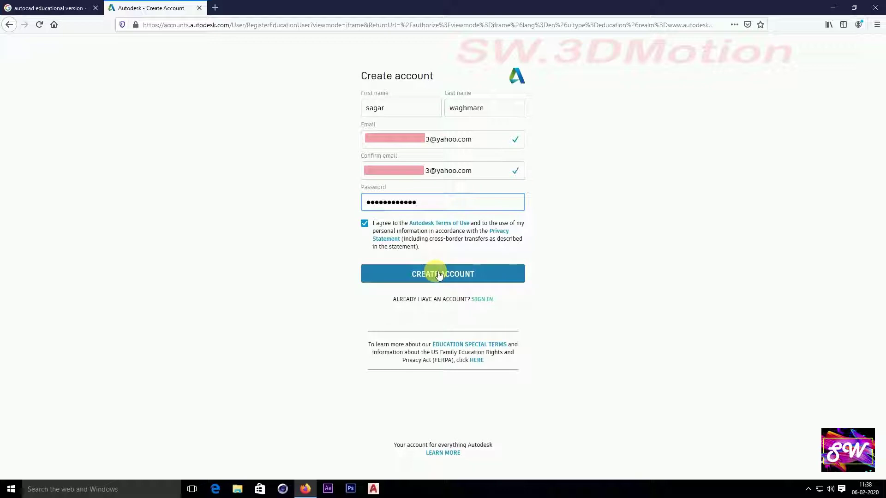
{"action": "left_click", "coordinate": [439, 276]}
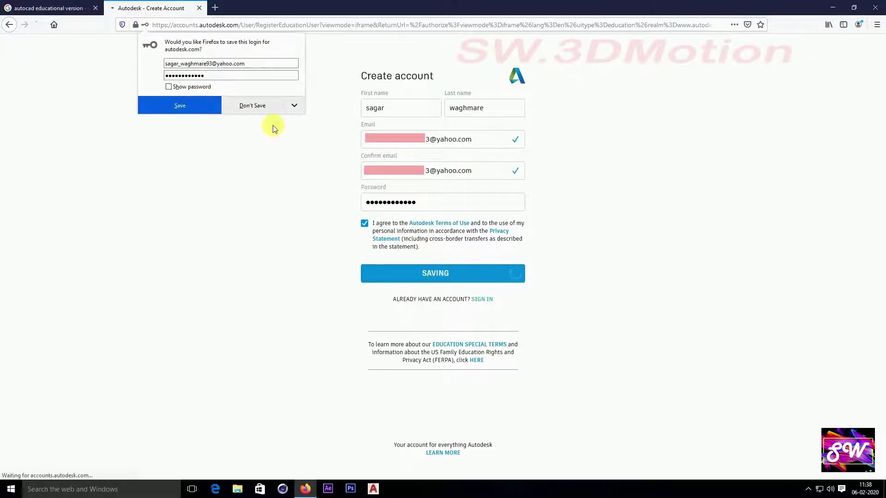
{"action": "left_click", "coordinate": [249, 107]}
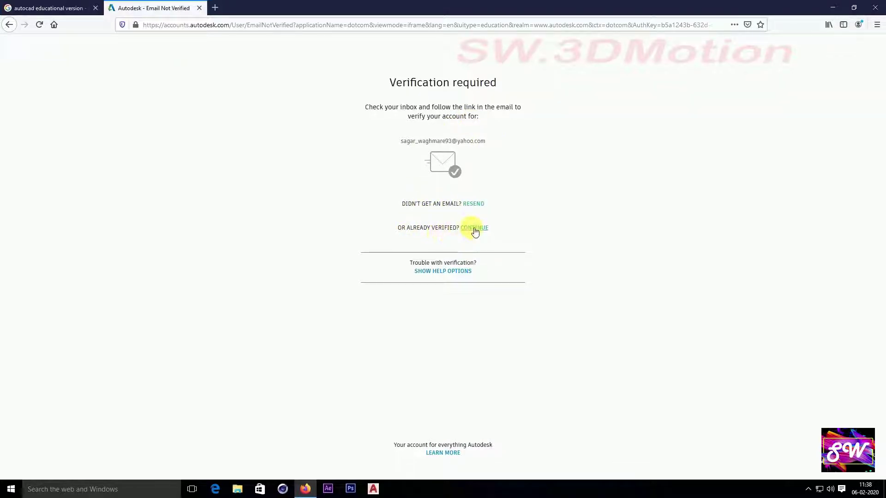
Load yahoo.com in a new tab and go to its sign-in page
{"action": "left_click", "coordinate": [216, 8]}
{"action": "type", "text": "yahoo"}
{"action": "key", "text": "ctrl+Return"}
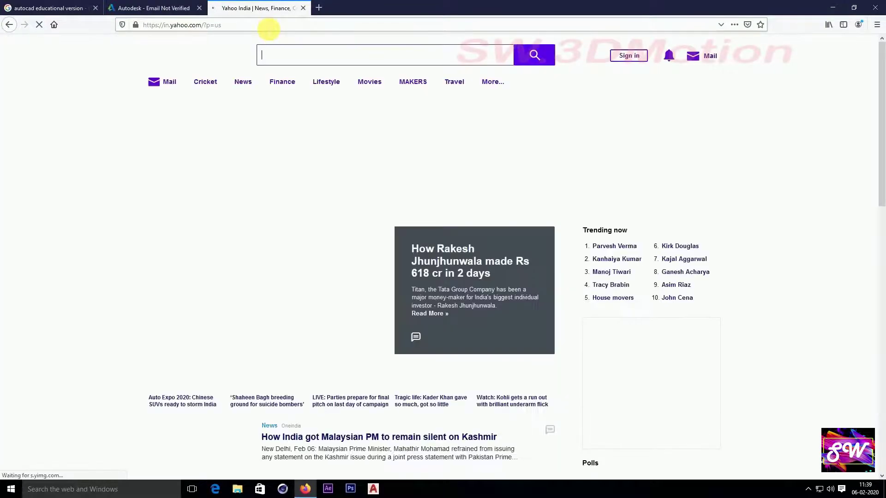
{"action": "left_click", "coordinate": [644, 56]}
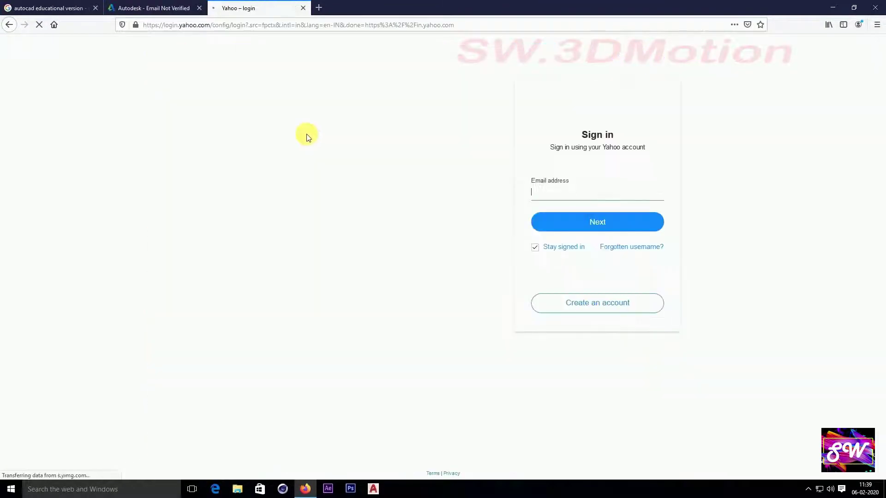
Enter the Yahoo e-mail address with stay-signed-in turned off and continue
{"action": "type", "text": "user@yahoo.com"}
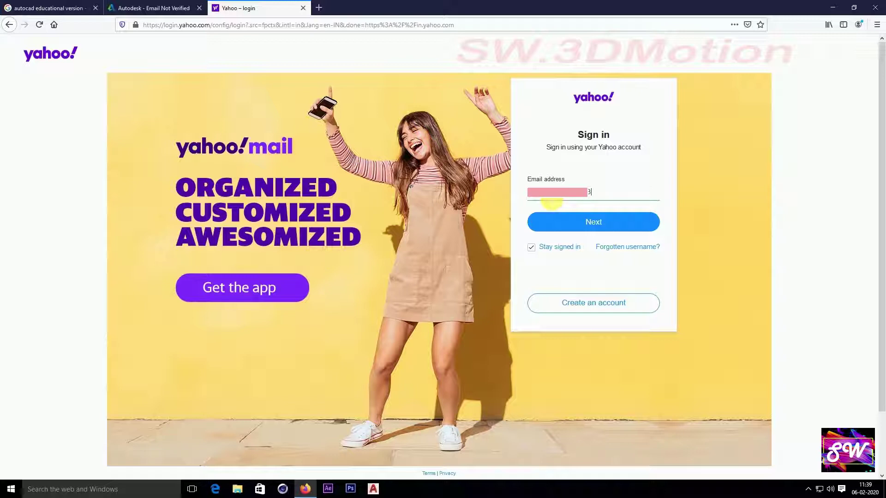
{"action": "type", "text": "@yah"}
{"action": "type", "text": "oo.c"}
{"action": "type", "text": "om"}
{"action": "left_click", "coordinate": [531, 247]}
{"action": "left_click", "coordinate": [599, 225]}
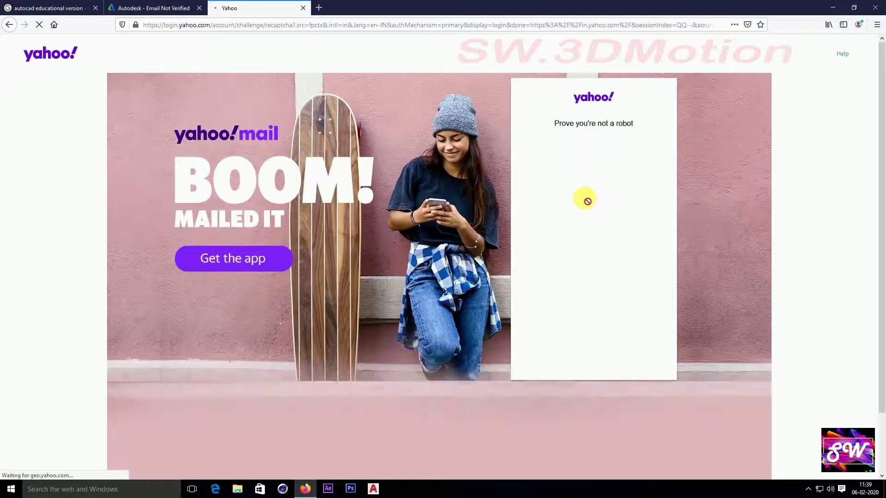
Pass the traffic-light reCAPTCHA check and submit the password to reach the inbox
{"action": "left_click", "coordinate": [537, 159]}
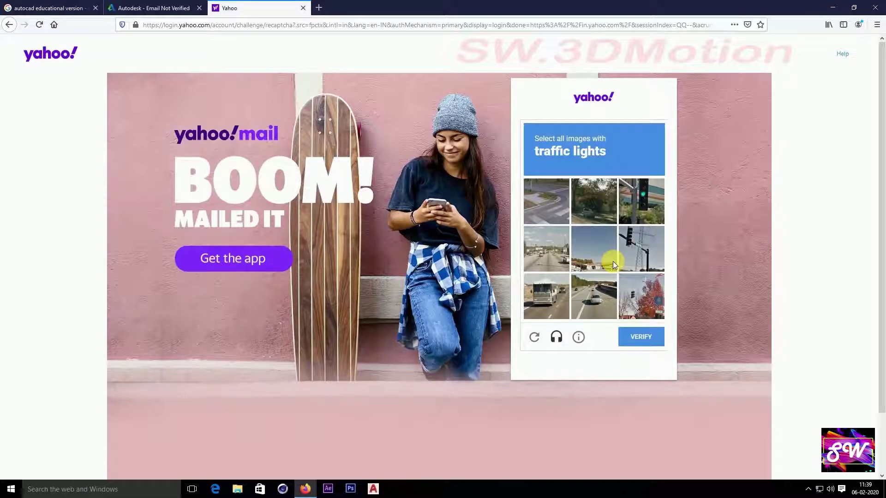
{"action": "left_click", "coordinate": [641, 248]}
{"action": "left_click", "coordinate": [635, 198]}
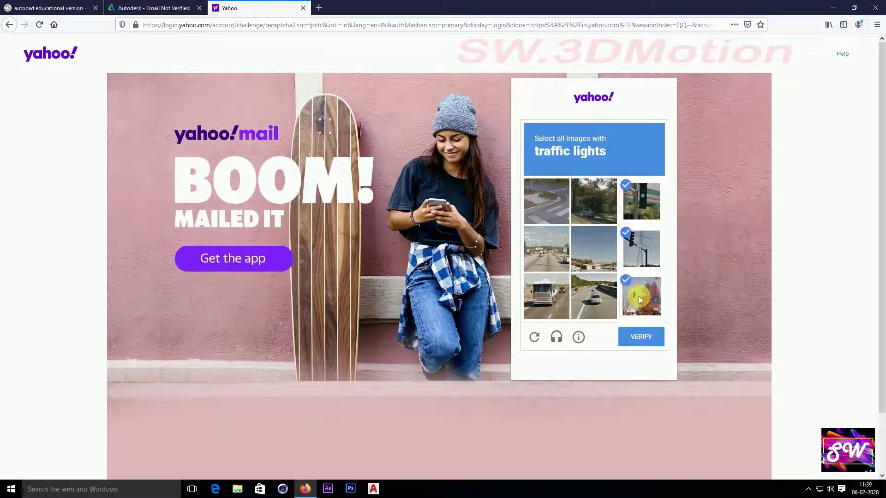
{"action": "left_click", "coordinate": [641, 338]}
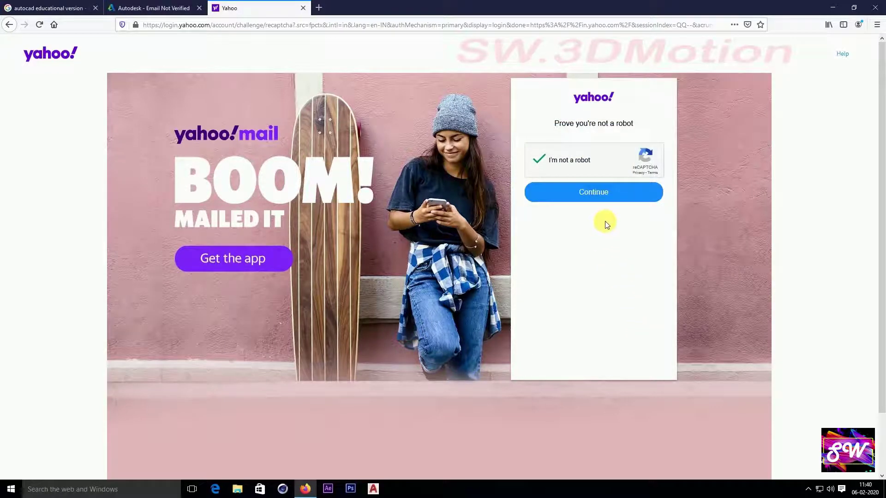
{"action": "left_click", "coordinate": [588, 192]}
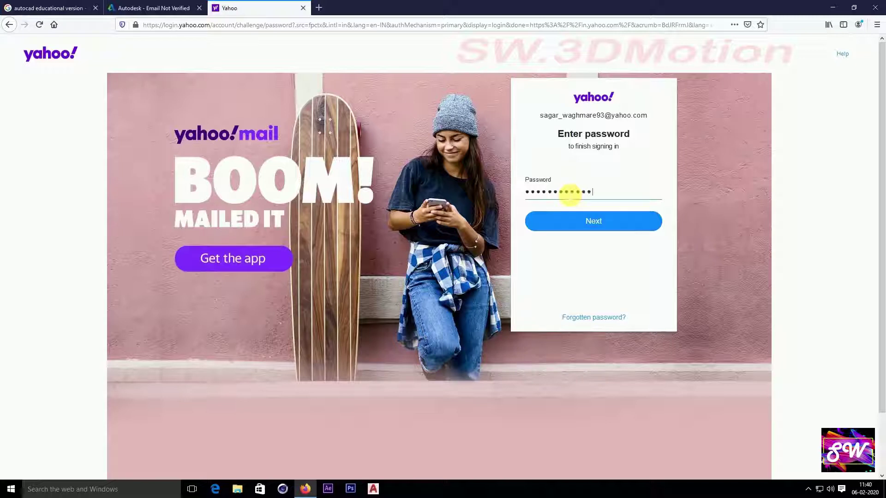
{"action": "left_click", "coordinate": [585, 220]}
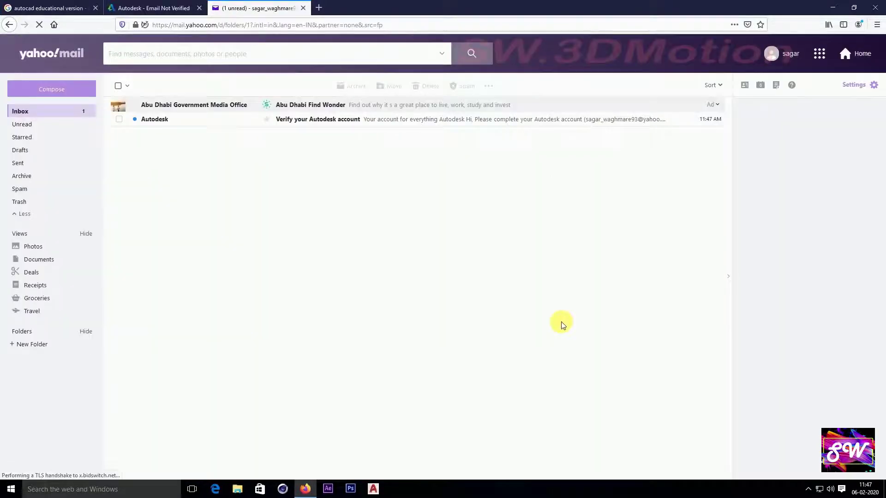
Open the 'Verify your Autodesk account' email, verify the address, and finish with Done
{"action": "left_click", "coordinate": [293, 120]}
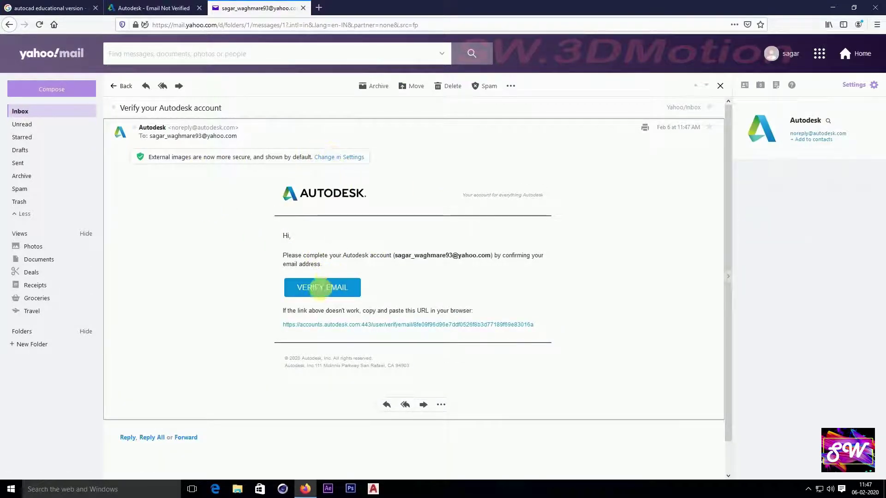
{"action": "left_click", "coordinate": [323, 289]}
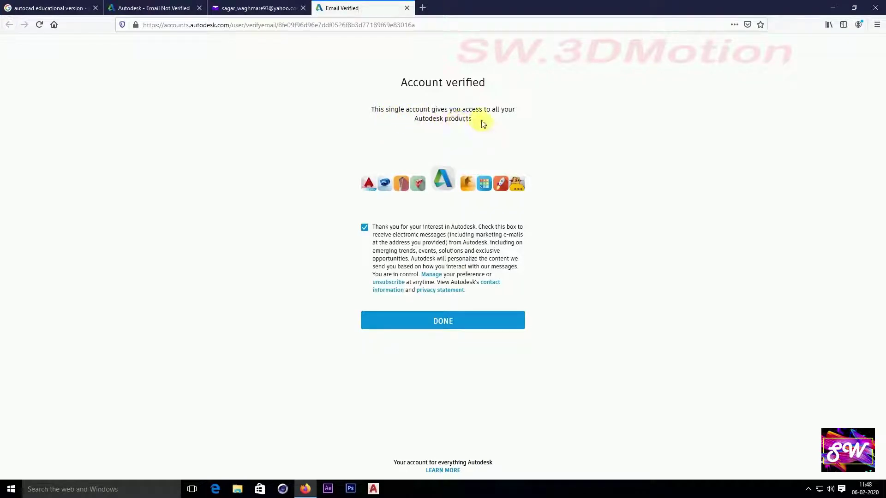
{"action": "left_click", "coordinate": [443, 323]}
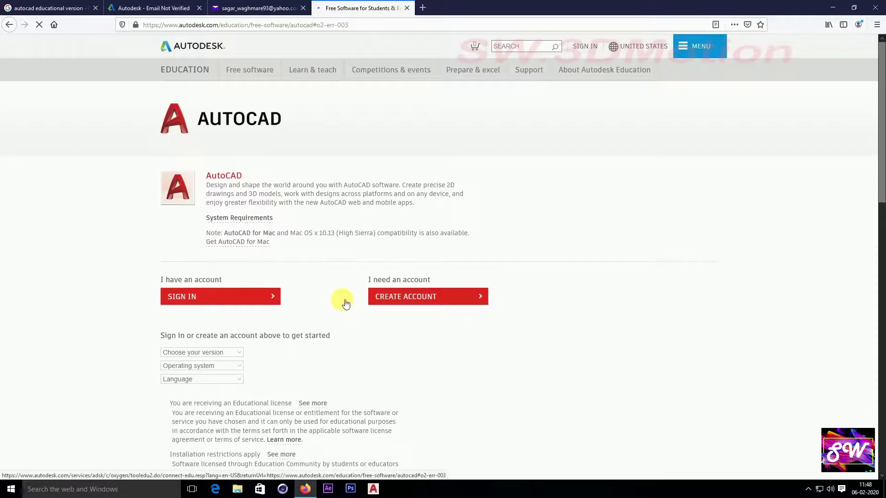
Scroll through the AutoCAD education page to review its account and version options
{"action": "scroll", "coordinate": [254, 301], "scroll_direction": "down", "scroll_amount": 4}
{"action": "scroll", "coordinate": [317, 283], "scroll_direction": "up", "scroll_amount": 5}
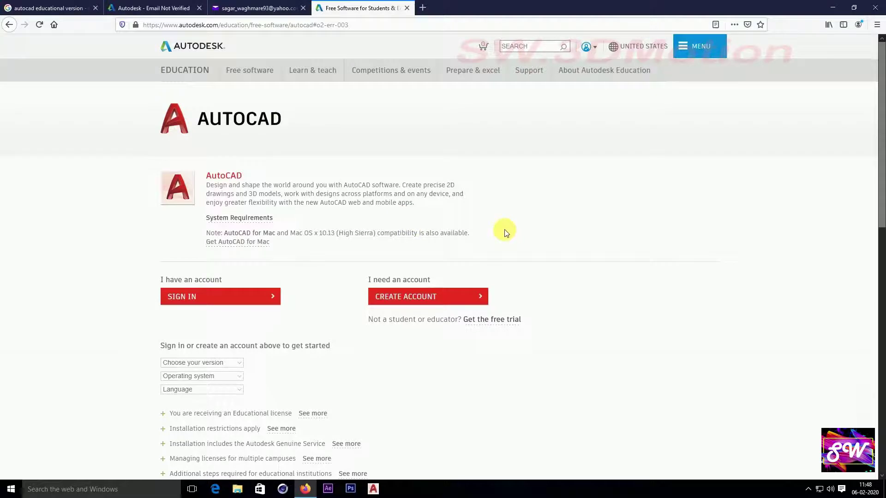
{"action": "scroll", "coordinate": [503, 226], "scroll_direction": "down", "scroll_amount": 4}
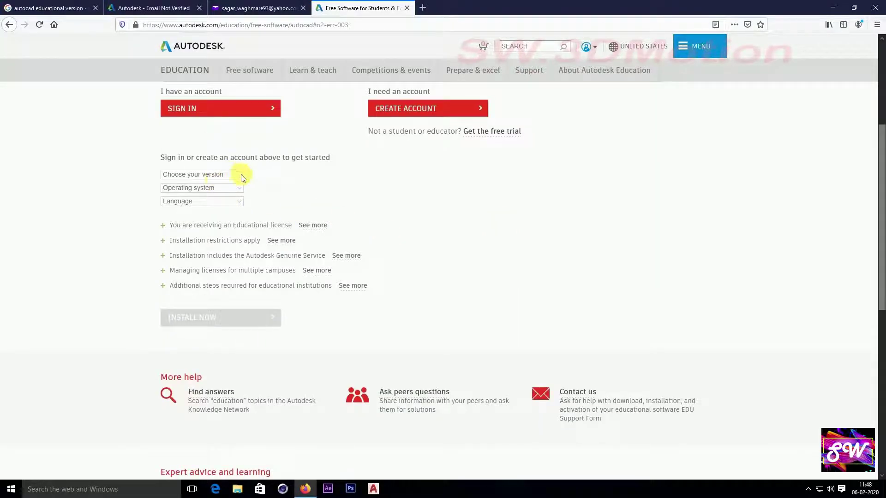
{"action": "scroll", "coordinate": [360, 296], "scroll_direction": "up", "scroll_amount": 3}
{"action": "scroll", "coordinate": [368, 289], "scroll_direction": "up", "scroll_amount": 1}
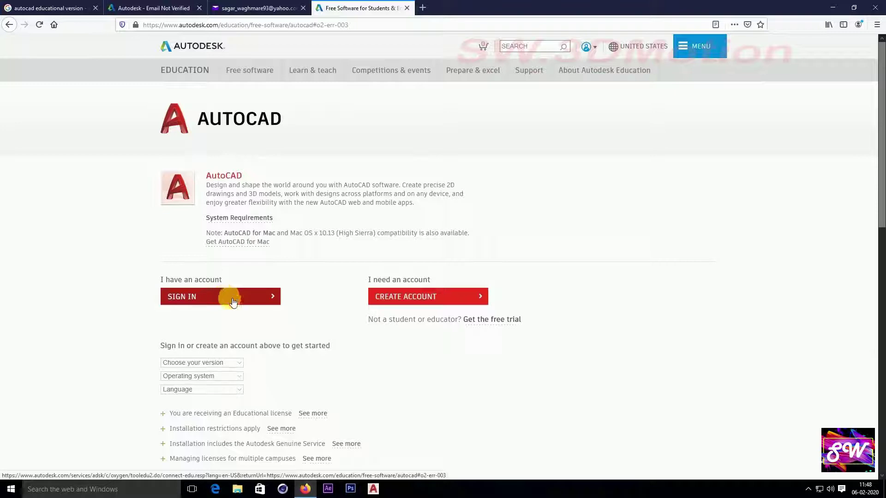
Sign in to Autodesk with the pasted account e-mail and the account password
{"action": "left_click", "coordinate": [199, 304]}
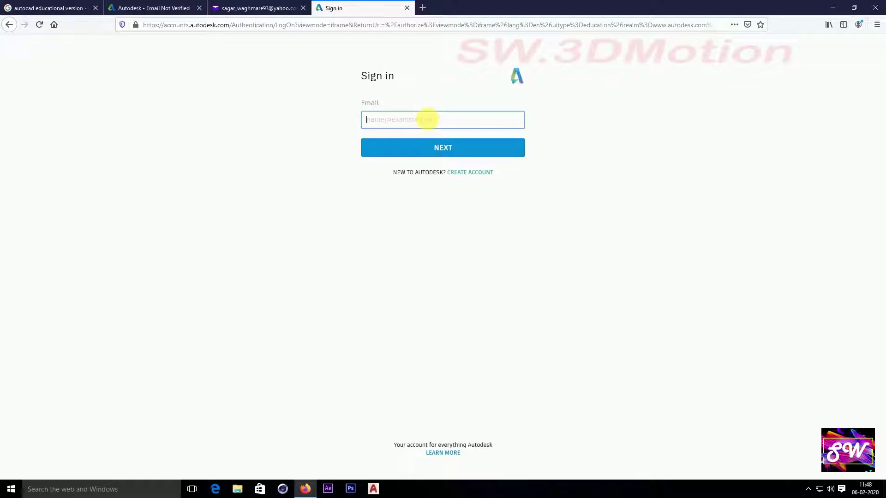
{"action": "key", "text": "ctrl+v"}
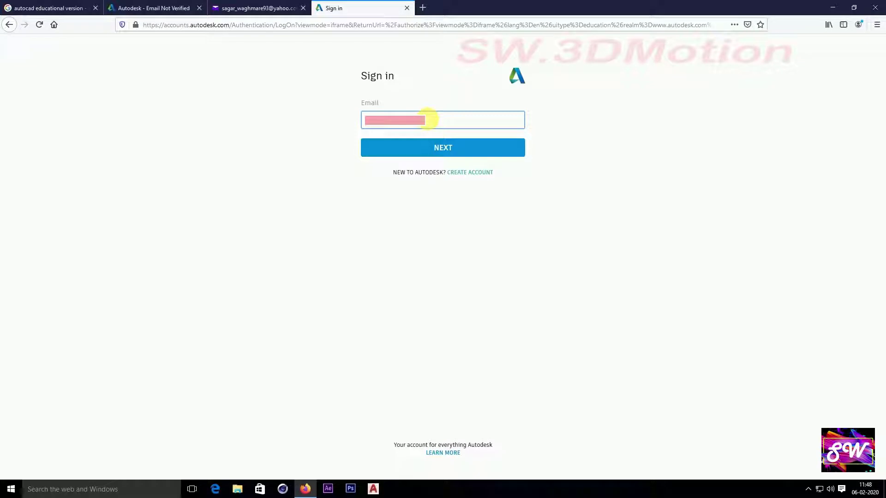
{"action": "key", "text": "ctrl+v"}
{"action": "left_click", "coordinate": [439, 148]}
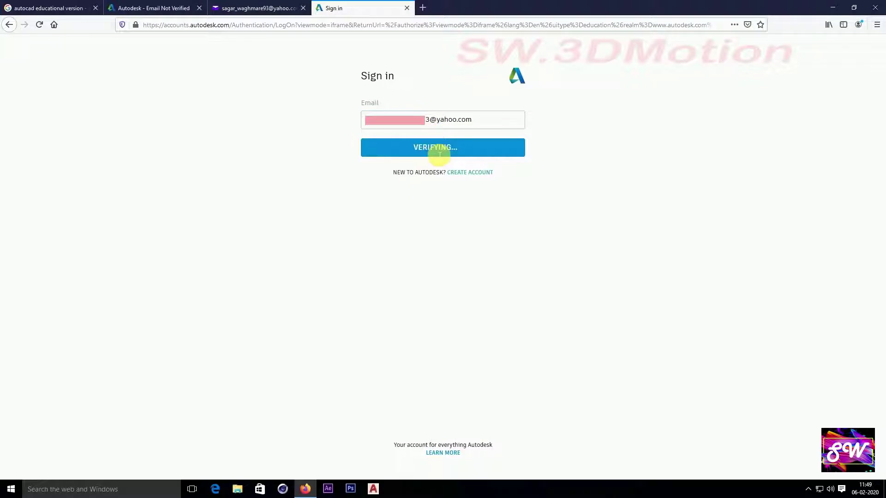
{"action": "left_click", "coordinate": [421, 150]}
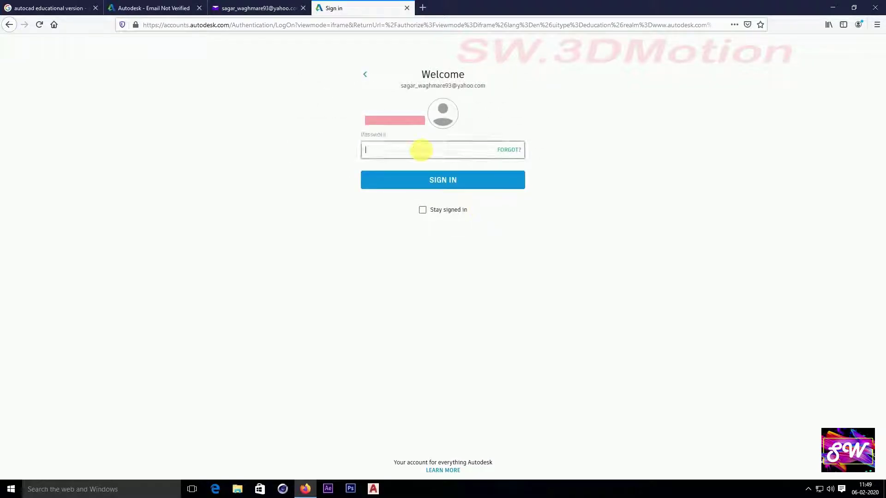
{"action": "type", "text": "*"}
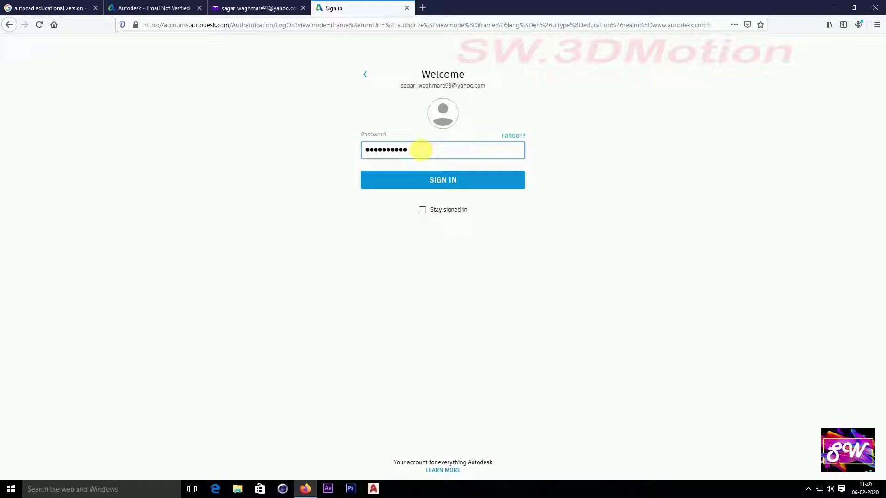
{"action": "left_click", "coordinate": [444, 181]}
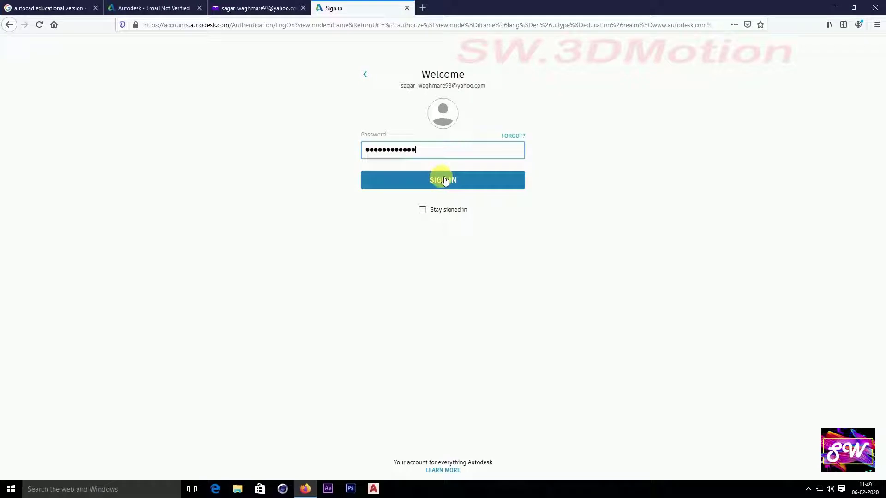
Sign in without saving the login, and enter Cusrow Wadia Institute of Technology as the institution
{"action": "left_click", "coordinate": [435, 180]}
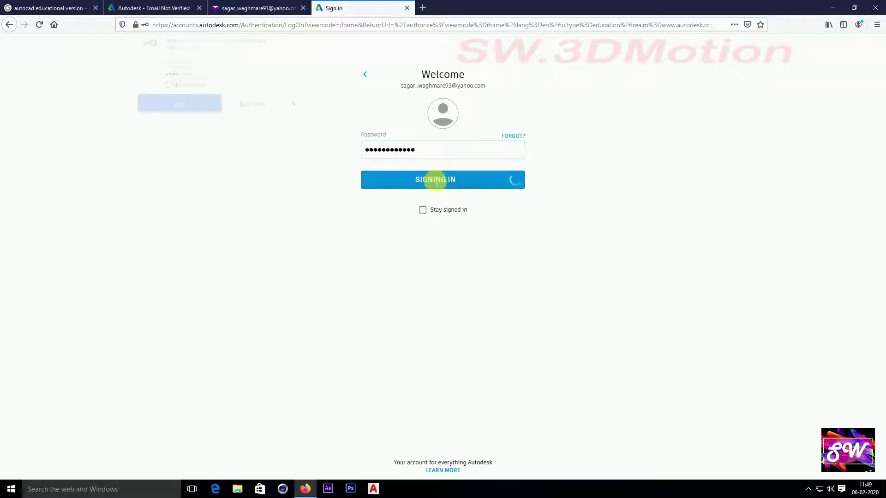
{"action": "left_click", "coordinate": [249, 105]}
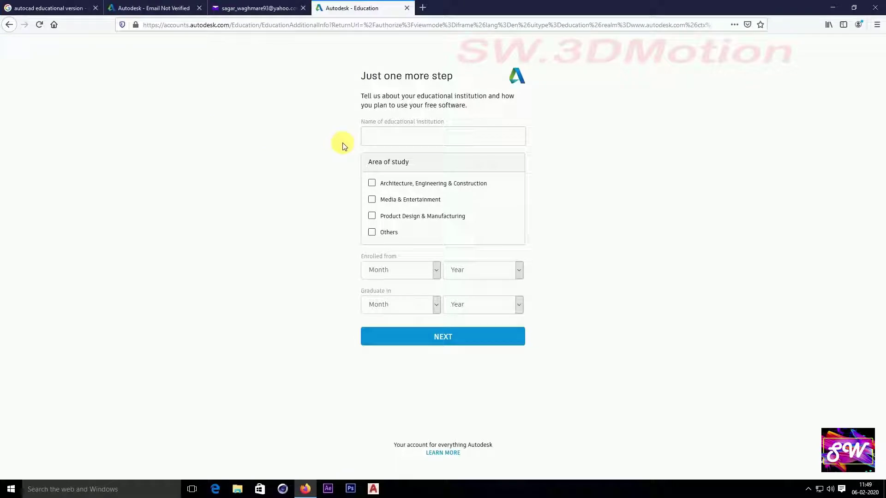
{"action": "left_click", "coordinate": [418, 138]}
{"action": "left_click", "coordinate": [433, 138]}
{"action": "type", "text": "wadi"}
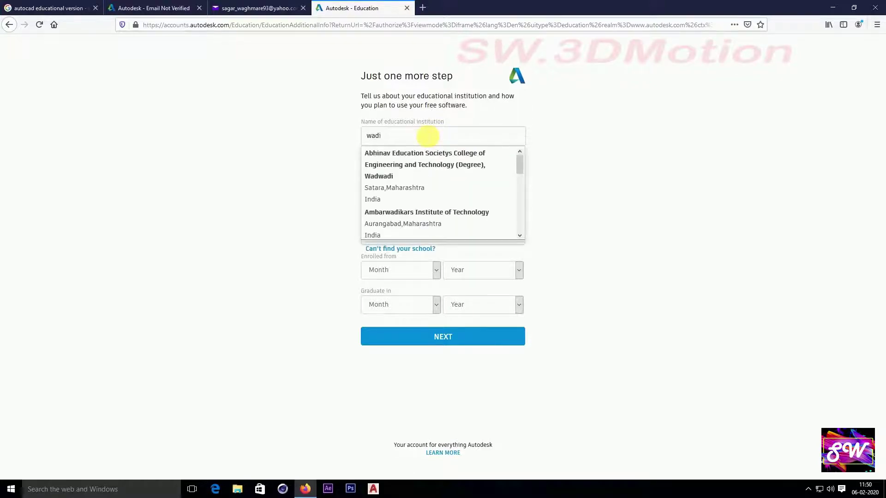
{"action": "type", "text": "a"}
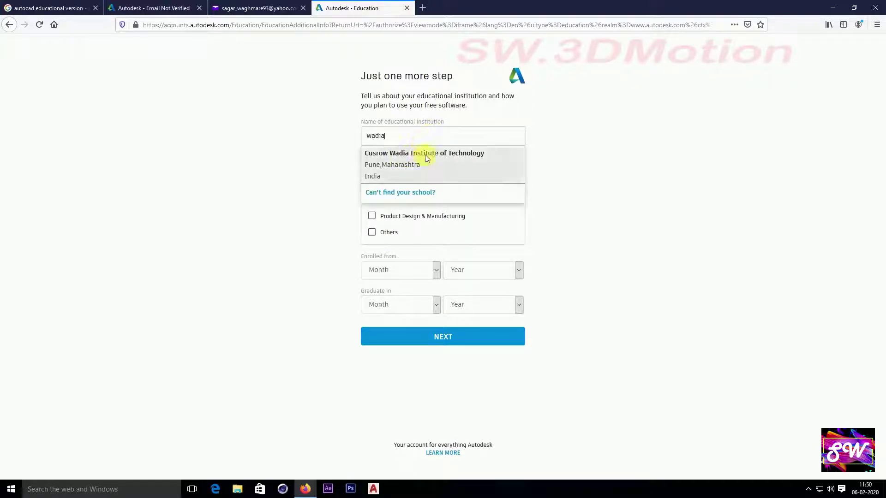
{"action": "left_click", "coordinate": [390, 167]}
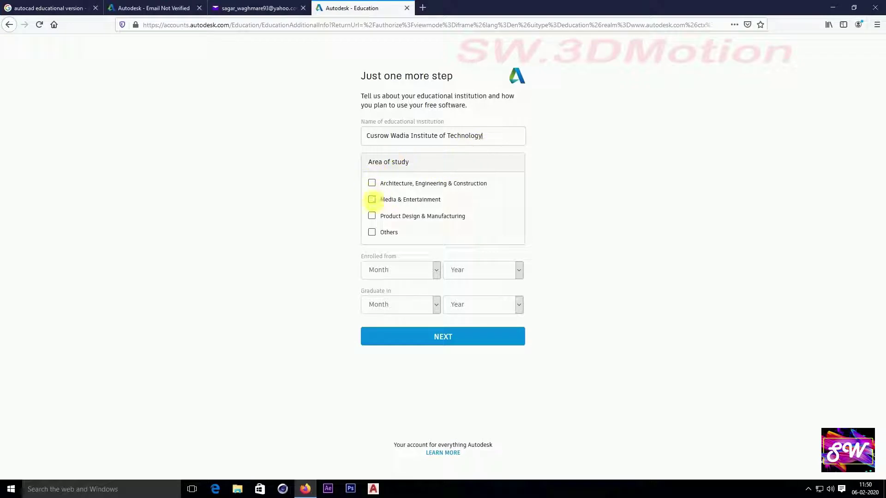
Tick Architecture, Engineering & Construction, set enrollment May 2018 to April 2021, and submit
{"action": "left_click", "coordinate": [372, 184]}
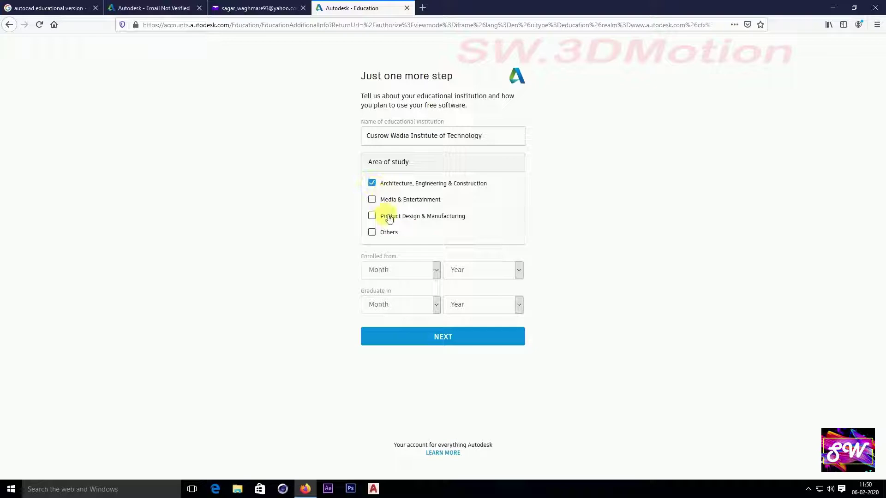
{"action": "left_click", "coordinate": [436, 275]}
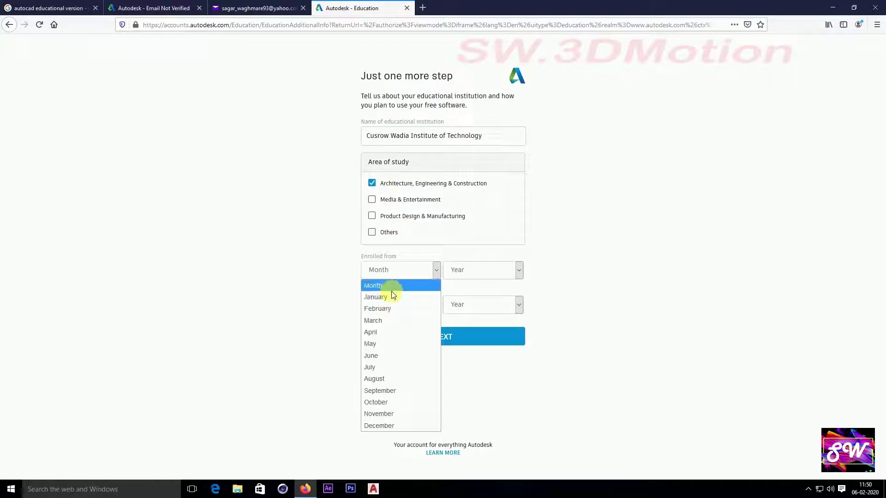
{"action": "left_click", "coordinate": [383, 344]}
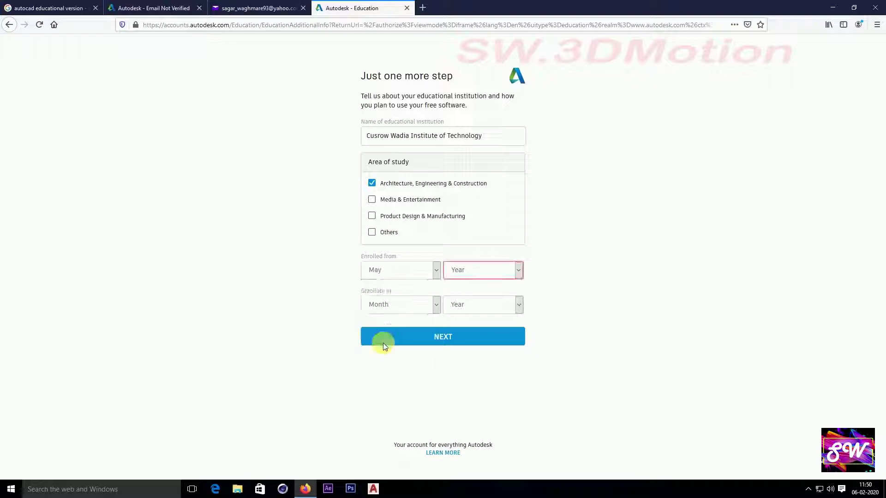
{"action": "left_click", "coordinate": [521, 270]}
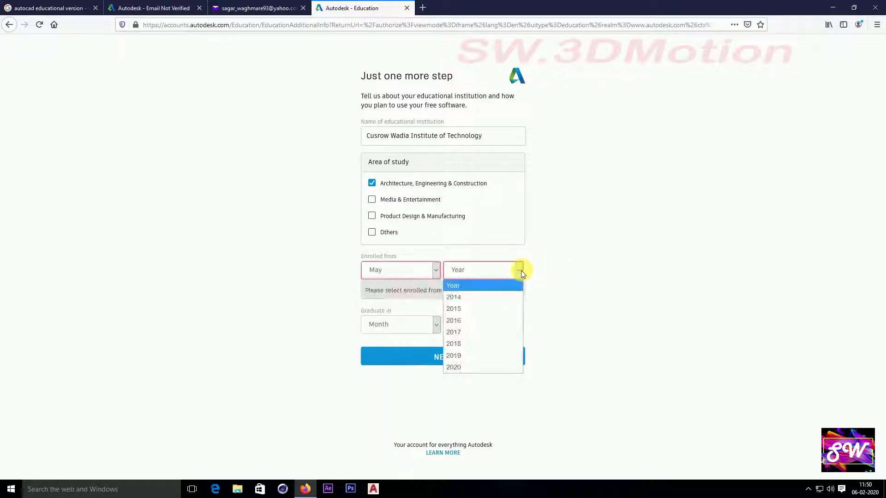
{"action": "left_click", "coordinate": [459, 345]}
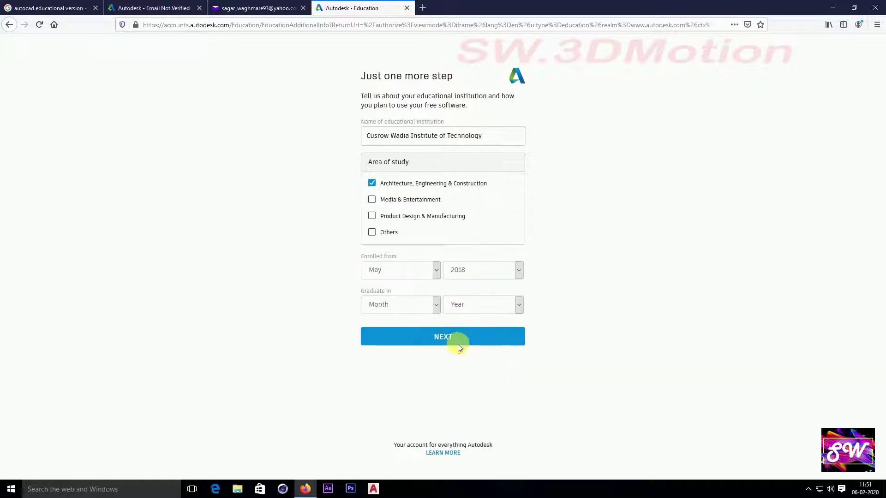
{"action": "left_click", "coordinate": [436, 305]}
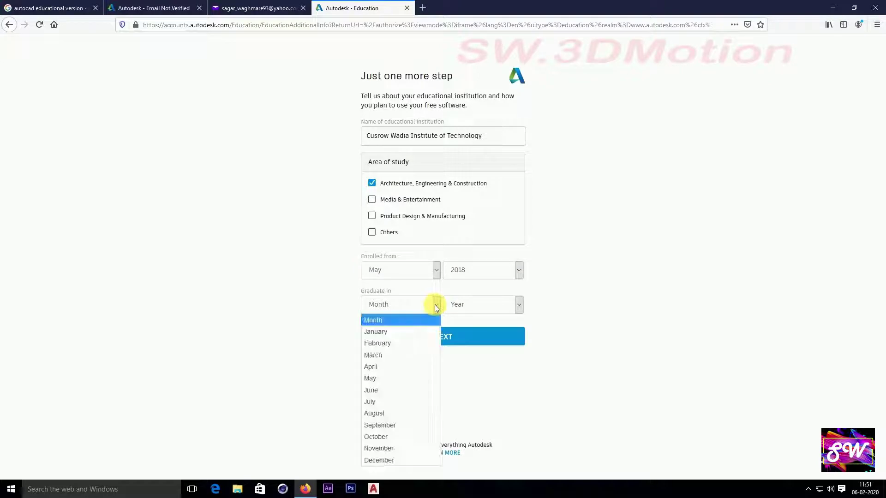
{"action": "left_click", "coordinate": [380, 368]}
{"action": "left_click", "coordinate": [520, 305]}
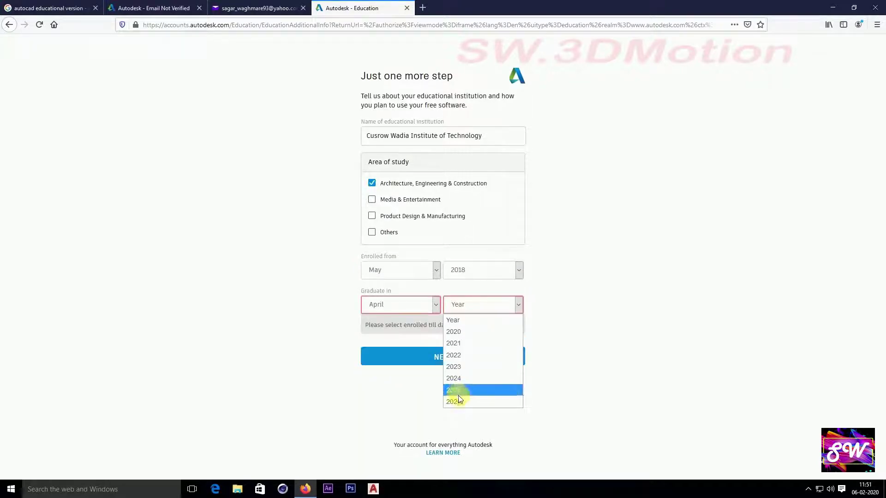
{"action": "left_click", "coordinate": [463, 343]}
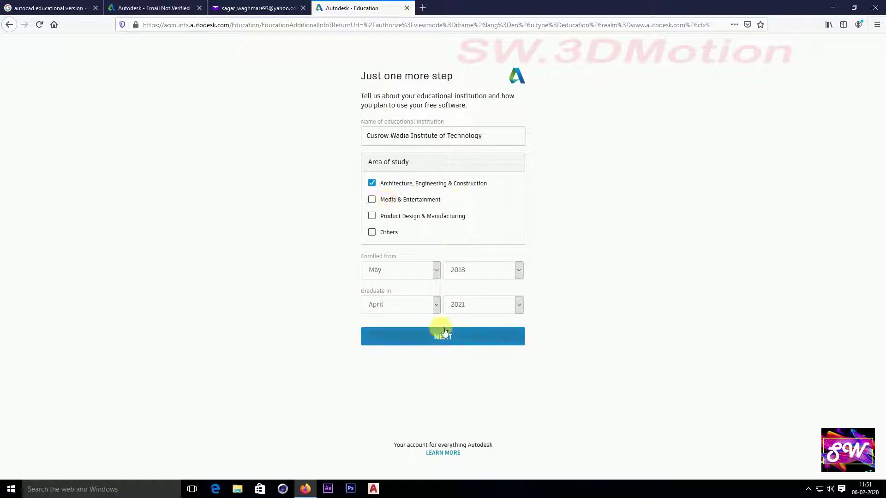
{"action": "left_click", "coordinate": [429, 336]}
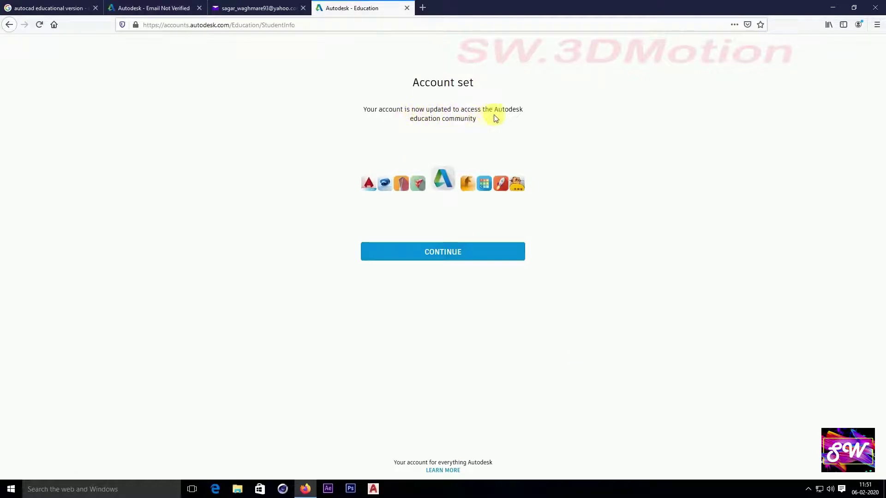
Continue to the education site, go to Free software, and open the AutoCAD tile's page
{"action": "left_click", "coordinate": [442, 254]}
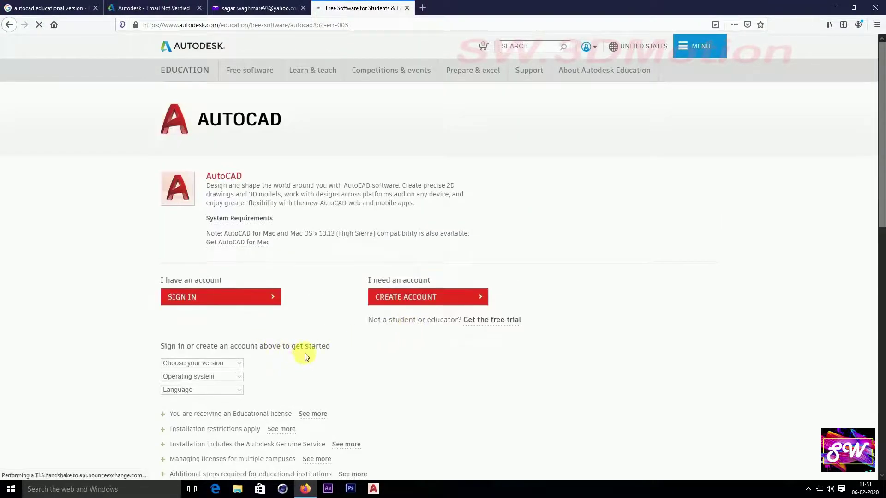
{"action": "scroll", "coordinate": [259, 323], "scroll_direction": "down", "scroll_amount": 3}
{"action": "scroll", "coordinate": [237, 188], "scroll_direction": "up", "scroll_amount": 4}
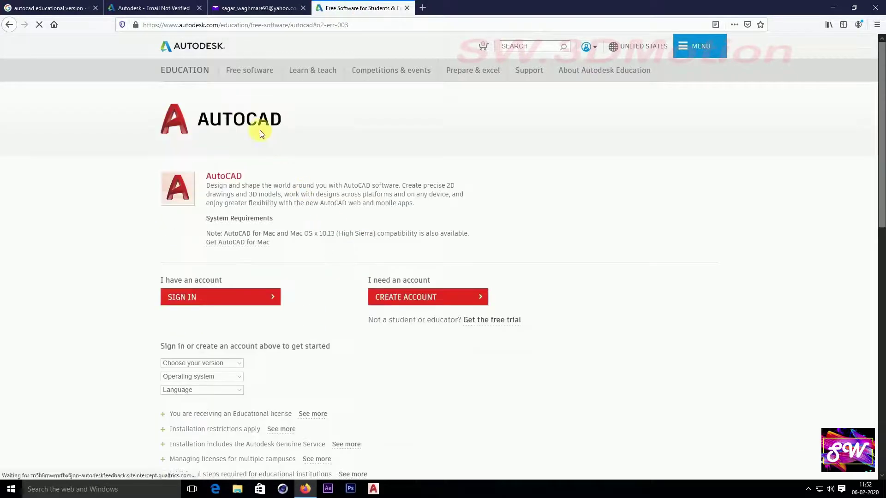
{"action": "left_click", "coordinate": [247, 75]}
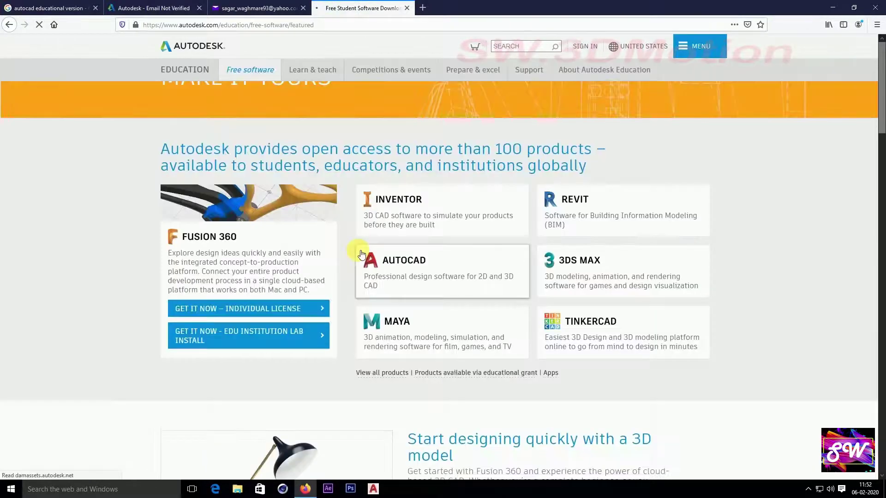
{"action": "scroll", "coordinate": [377, 318], "scroll_direction": "up", "scroll_amount": 1}
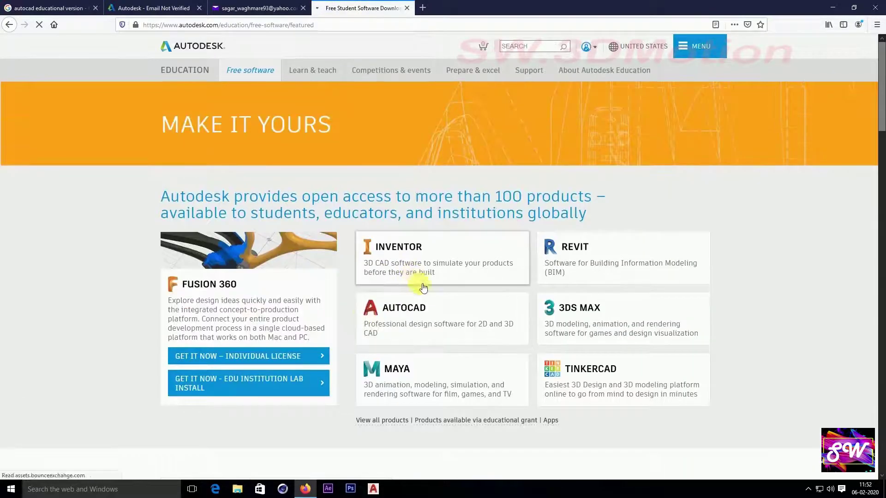
{"action": "left_click", "coordinate": [424, 317]}
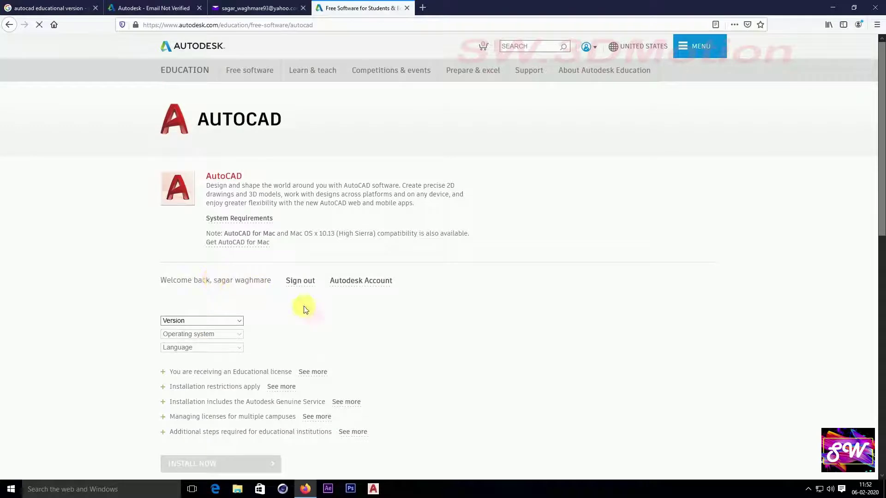
Pick AutoCAD 2017 in the Version dropdown and Windows 64-bit as the operating system
{"action": "scroll", "coordinate": [275, 318], "scroll_direction": "down", "scroll_amount": 3}
{"action": "left_click", "coordinate": [237, 228]}
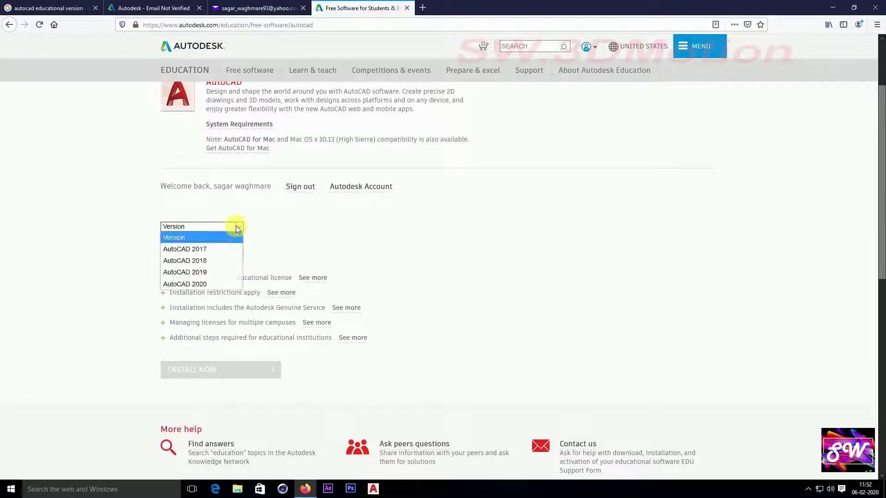
{"action": "left_click", "coordinate": [181, 249]}
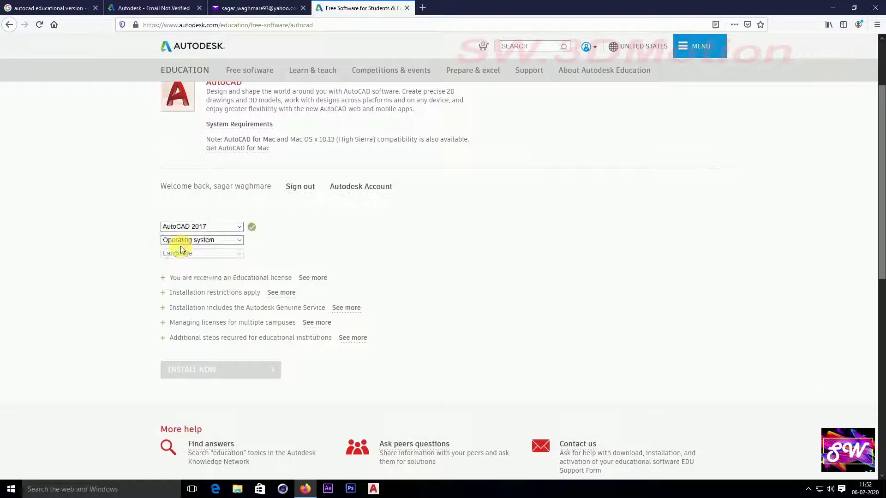
{"action": "left_click", "coordinate": [242, 243]}
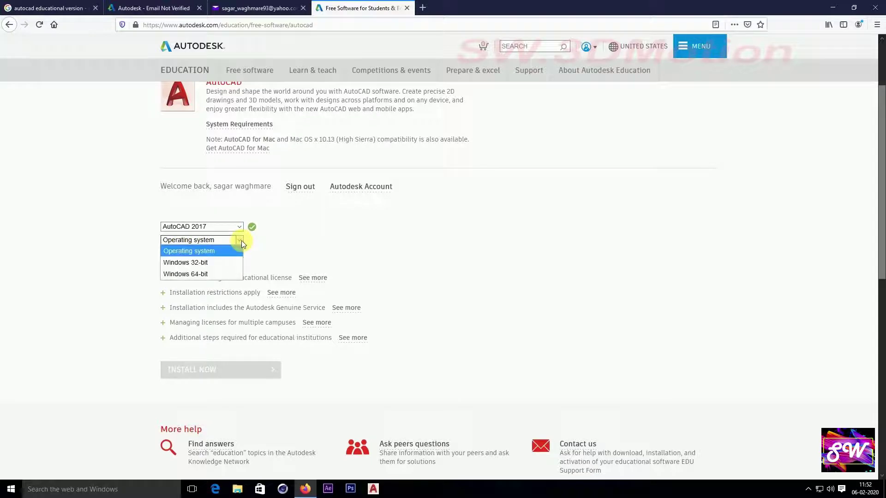
{"action": "left_click", "coordinate": [188, 273]}
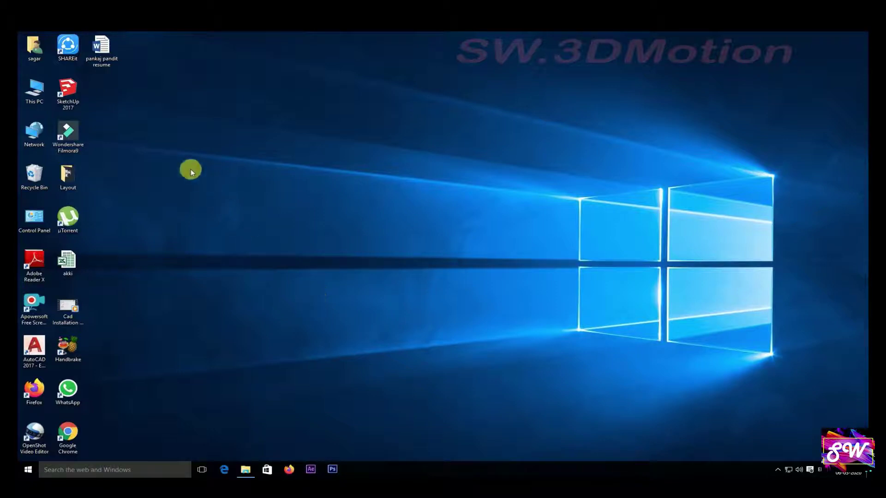
Refresh the desktop, open This PC's Properties, and position the System window to check System type
{"action": "right_click", "coordinate": [143, 147]}
{"action": "left_click", "coordinate": [162, 172]}
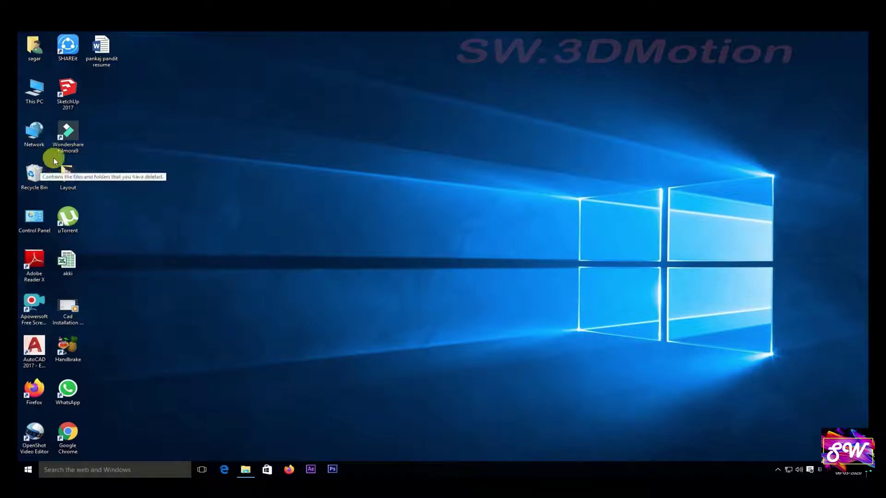
{"action": "left_click", "coordinate": [35, 93]}
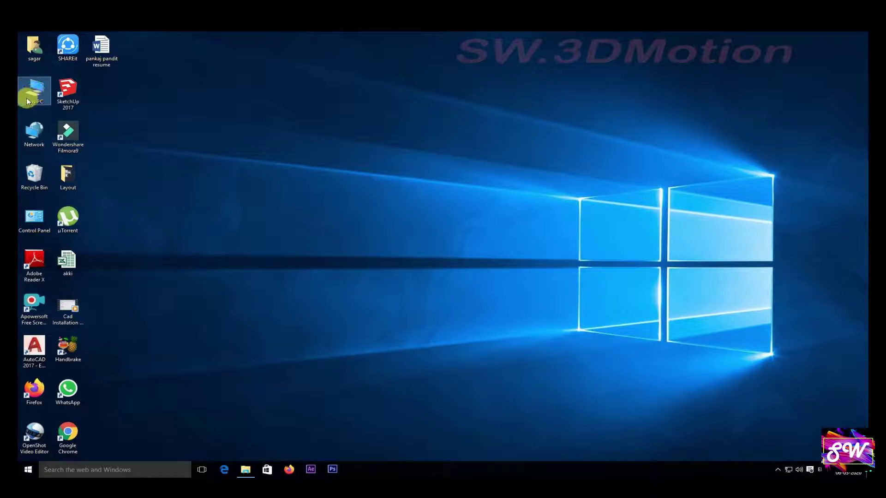
{"action": "right_click", "coordinate": [33, 89]}
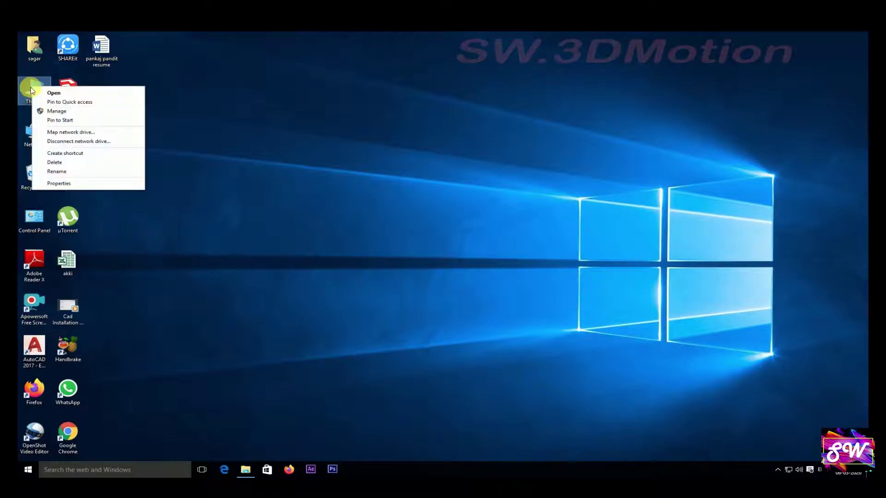
{"action": "left_click", "coordinate": [65, 185]}
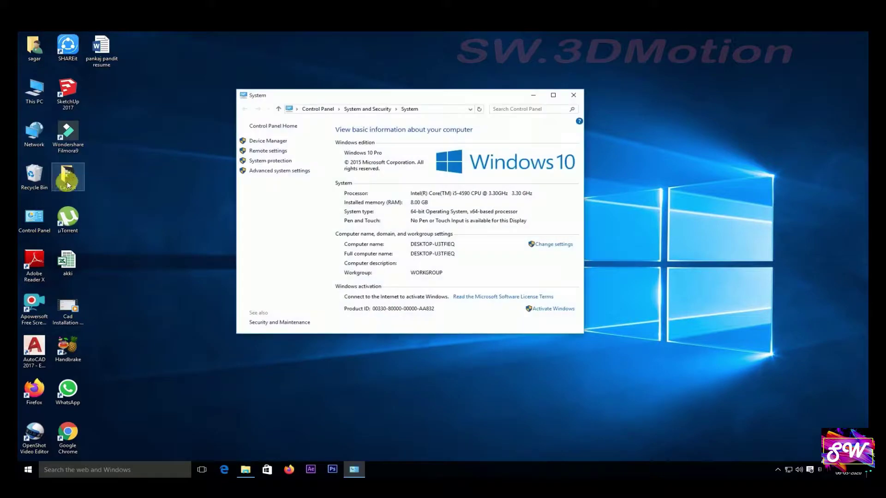
{"action": "left_click_drag", "start_coordinate": [379, 89], "coordinate": [464, 88]}
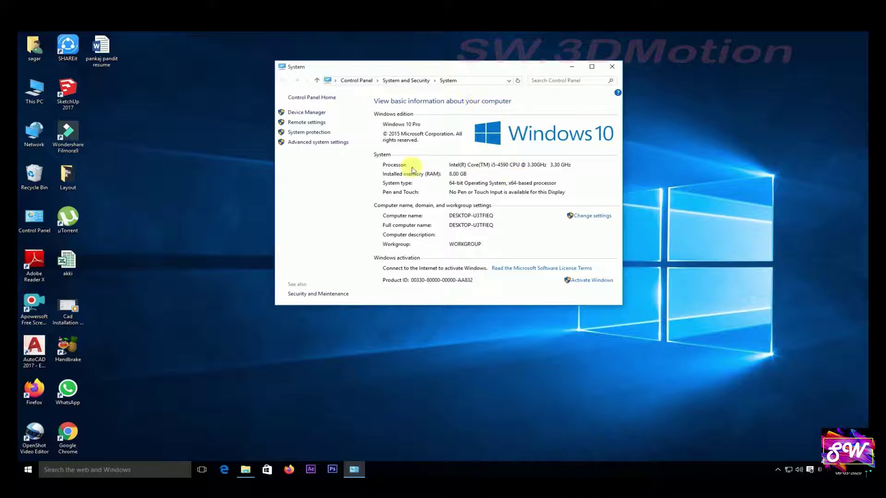
{"action": "left_click_drag", "start_coordinate": [441, 74], "coordinate": [362, 58]}
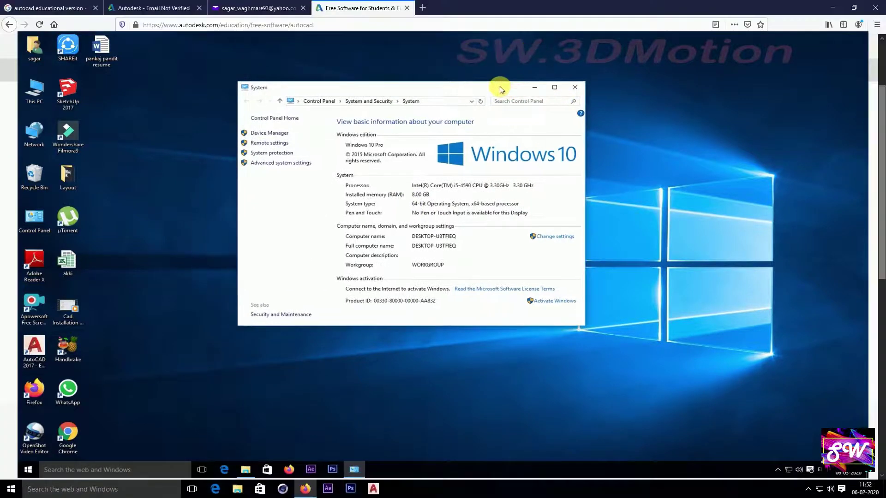
Close the System window and set the download language to English
{"action": "left_click", "coordinate": [575, 88]}
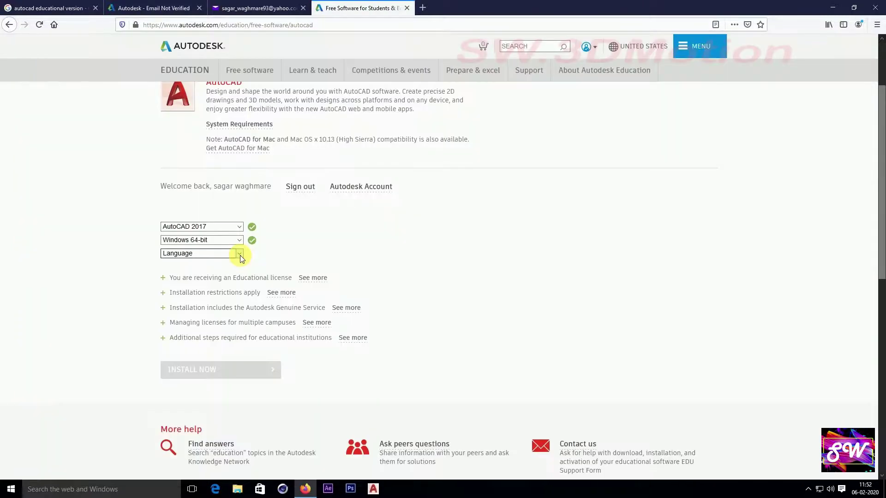
{"action": "left_click", "coordinate": [240, 256]}
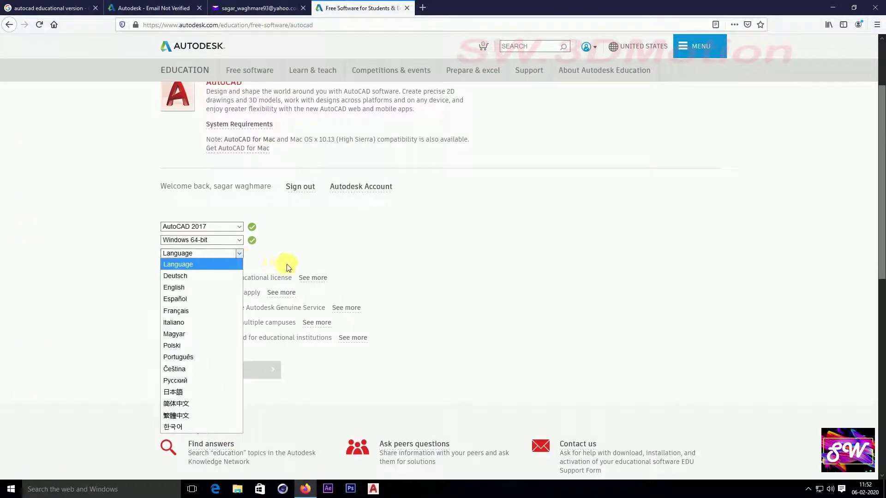
{"action": "key", "text": "Down"}
{"action": "key", "text": "Down"}
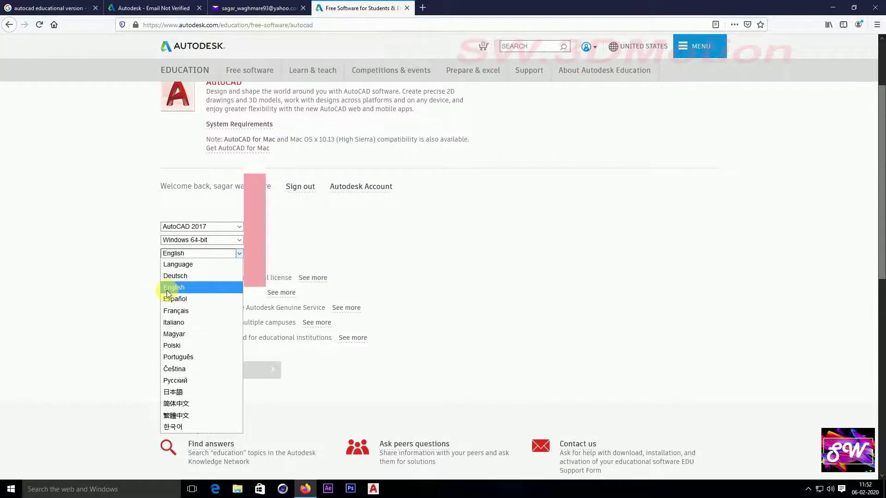
{"action": "left_click", "coordinate": [167, 289]}
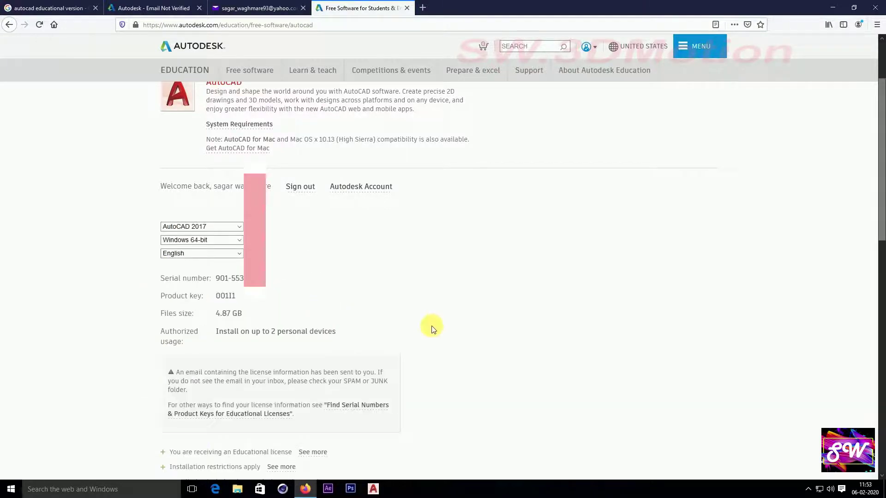
Scroll down to review the serial number, product key and 4.87 GB download option
{"action": "scroll", "coordinate": [431, 326], "scroll_direction": "down", "scroll_amount": 2}
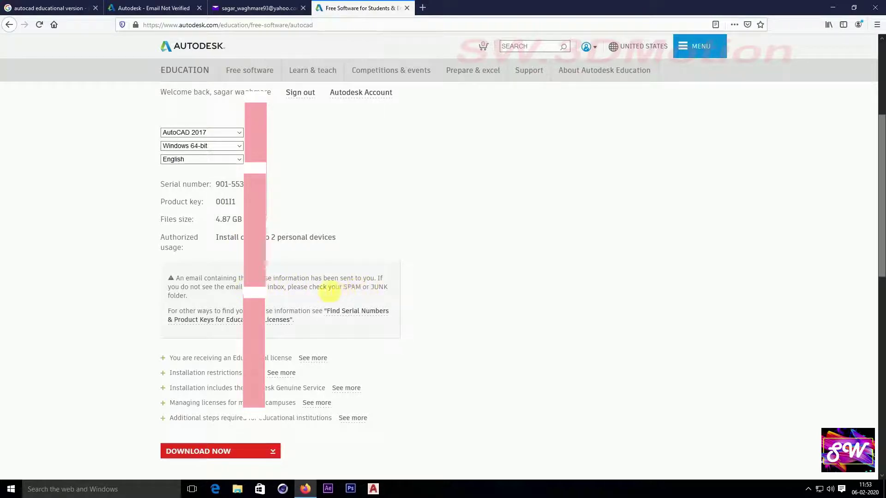
{"action": "scroll", "coordinate": [342, 289], "scroll_direction": "down", "scroll_amount": 2}
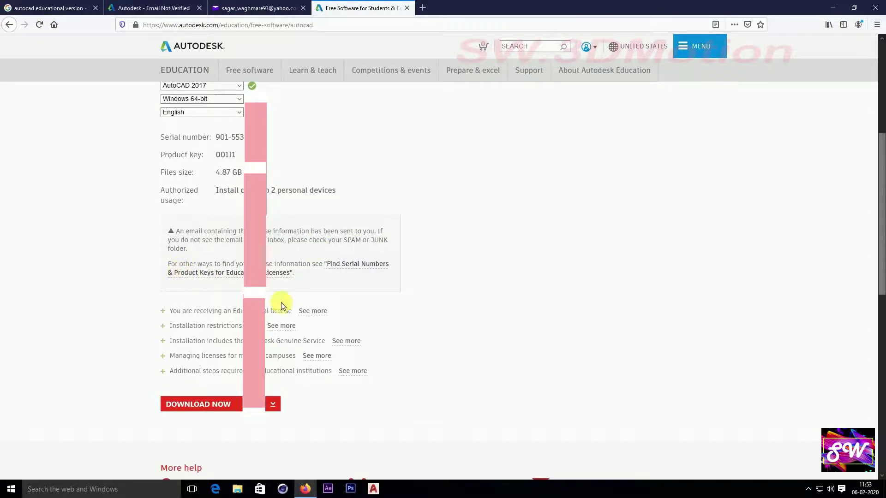
{"action": "scroll", "coordinate": [283, 303], "scroll_direction": "down", "scroll_amount": 2}
{"action": "scroll", "coordinate": [301, 317], "scroll_direction": "down", "scroll_amount": 4}
{"action": "scroll", "coordinate": [213, 308], "scroll_direction": "up", "scroll_amount": 8}
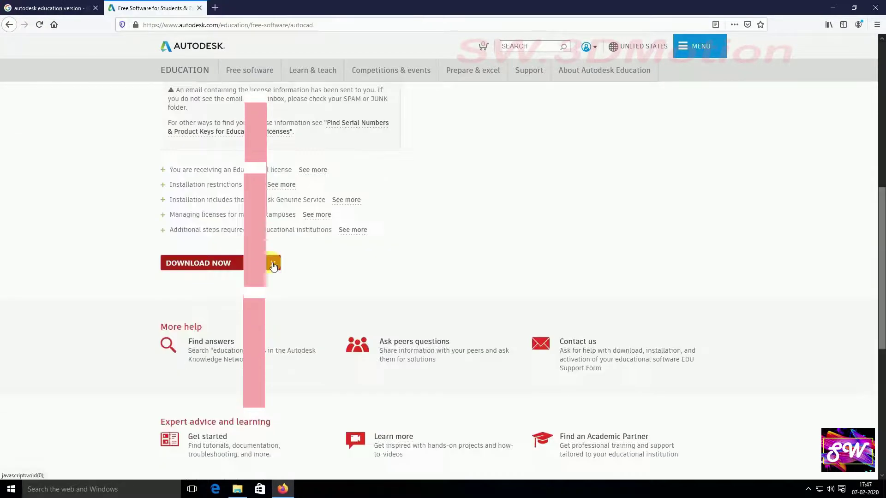
{"action": "left_click", "coordinate": [273, 264]}
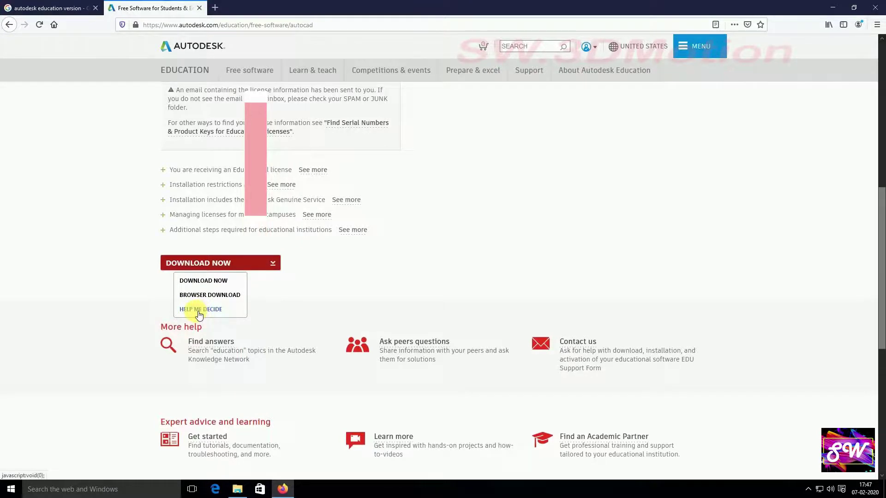
Save the AutodeskDownloadManager_webinstall file via Help Me Decide and show it in its folder
{"action": "left_click", "coordinate": [199, 313]}
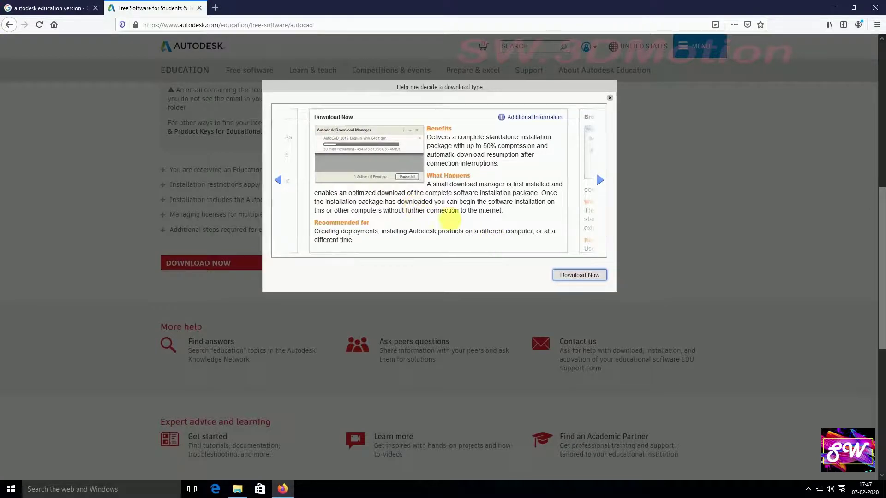
{"action": "scroll", "coordinate": [530, 221], "scroll_direction": "down", "scroll_amount": 5}
{"action": "scroll", "coordinate": [529, 224], "scroll_direction": "up", "scroll_amount": 2}
{"action": "scroll", "coordinate": [529, 223], "scroll_direction": "up", "scroll_amount": 5}
{"action": "scroll", "coordinate": [528, 224], "scroll_direction": "up", "scroll_amount": 2}
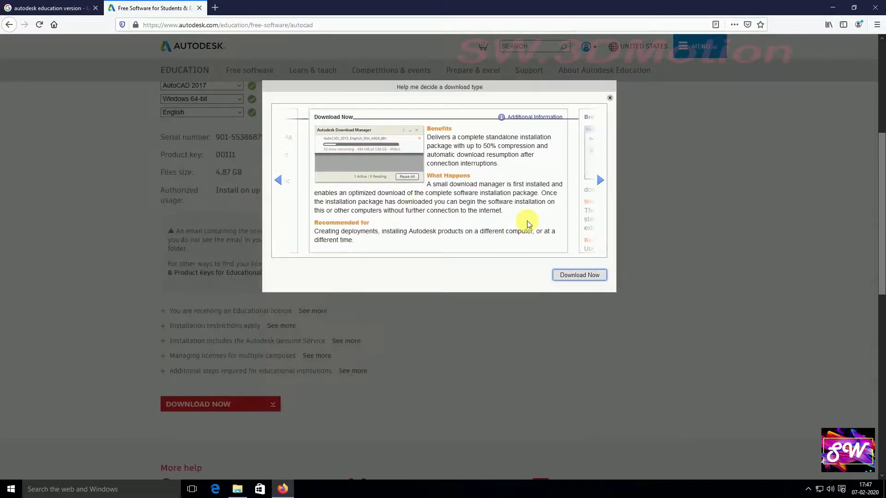
{"action": "left_click", "coordinate": [576, 276]}
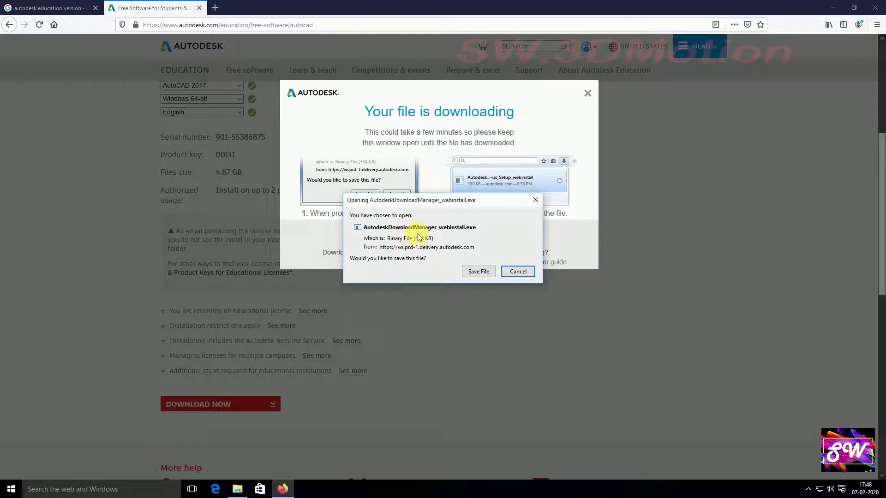
{"action": "left_click", "coordinate": [477, 271]}
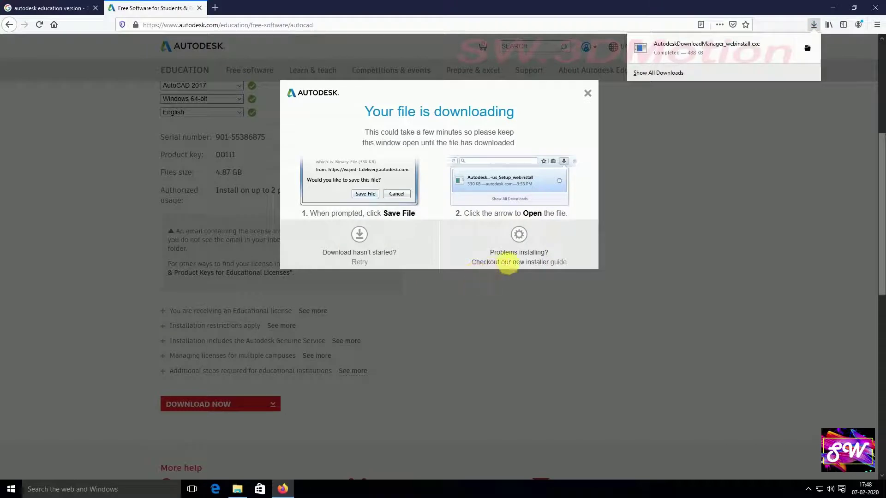
{"action": "left_click", "coordinate": [807, 49]}
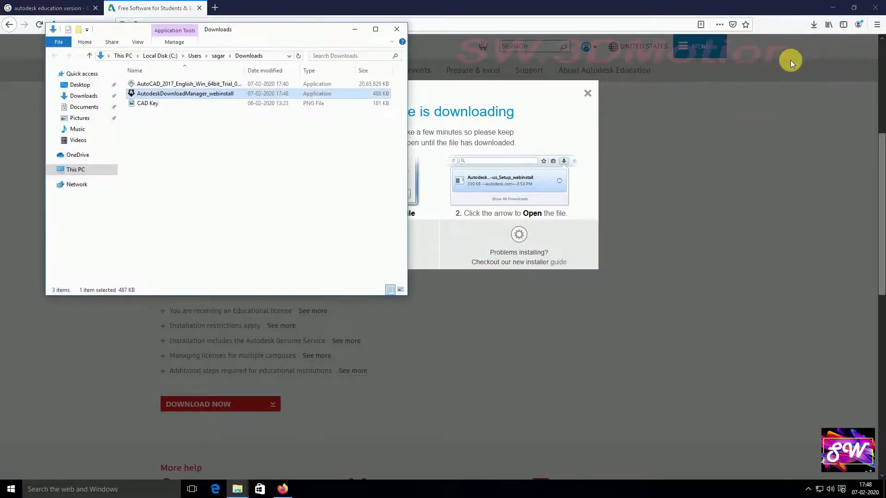
Delete the 1.96 GB AutoCAD_2017 trial installer, close Explorer, and dismiss the downloading notice
{"action": "left_click", "coordinate": [161, 142]}
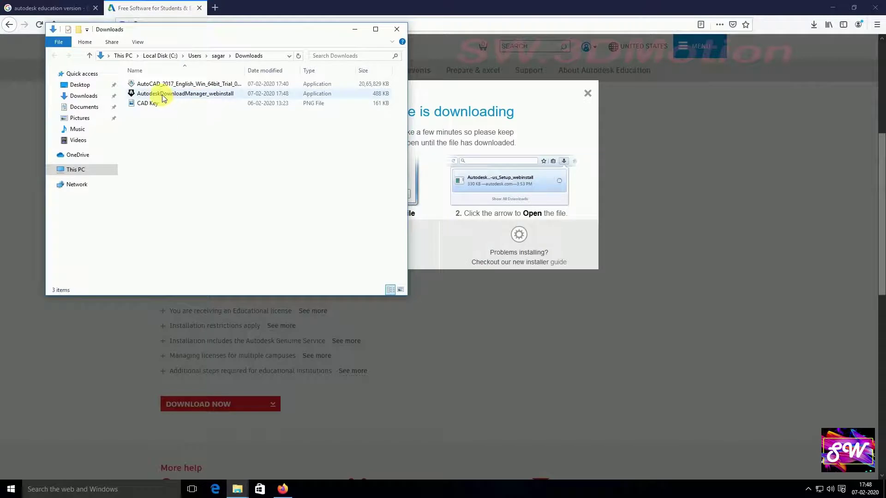
{"action": "left_click", "coordinate": [168, 85]}
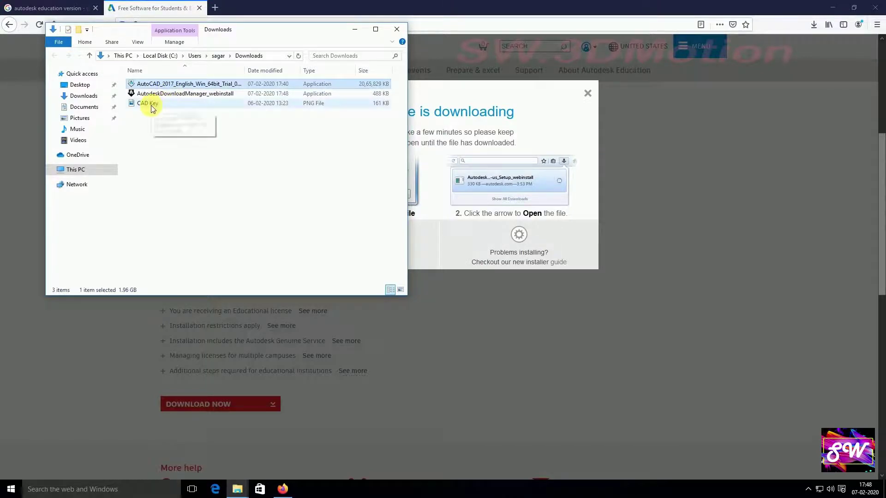
{"action": "key", "text": "Delete"}
{"action": "key", "text": "Return"}
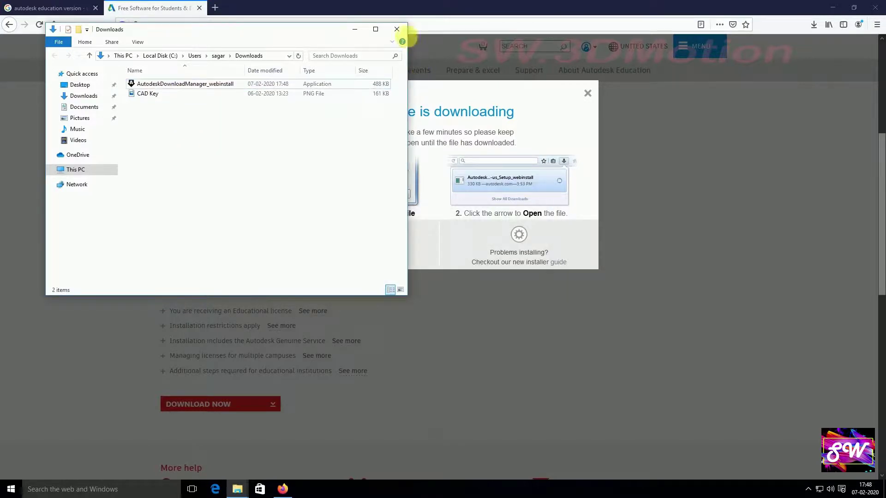
{"action": "left_click", "coordinate": [397, 29]}
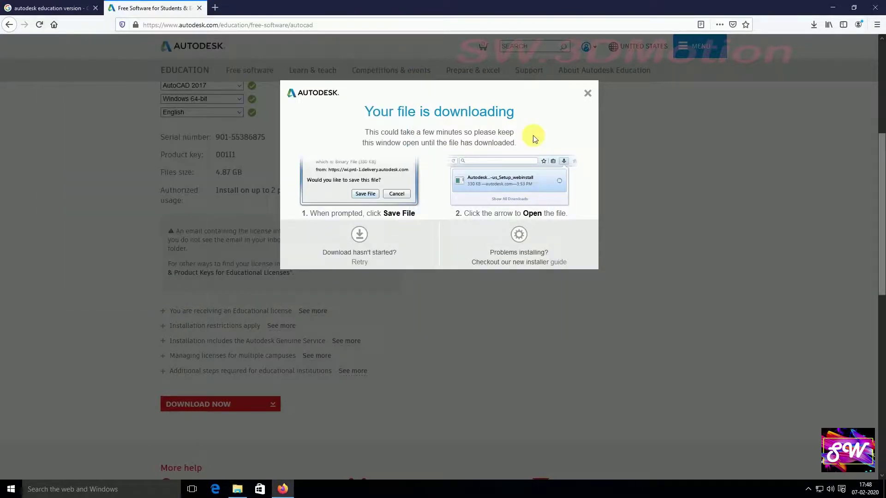
{"action": "left_click", "coordinate": [587, 94]}
{"action": "scroll", "coordinate": [217, 203], "scroll_direction": "up", "scroll_amount": 3}
{"action": "scroll", "coordinate": [217, 210], "scroll_direction": "up", "scroll_amount": 3}
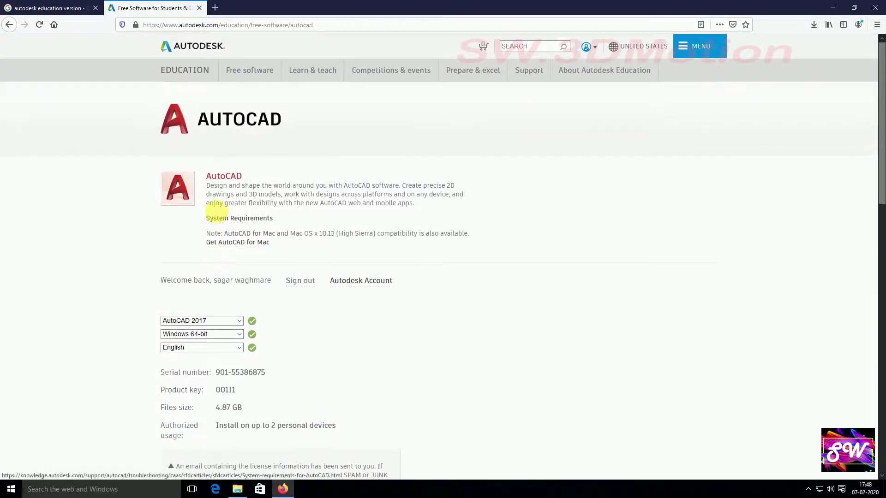
Minimize Firefox and use the desktop's right-click menu several times
{"action": "left_click", "coordinate": [832, 8]}
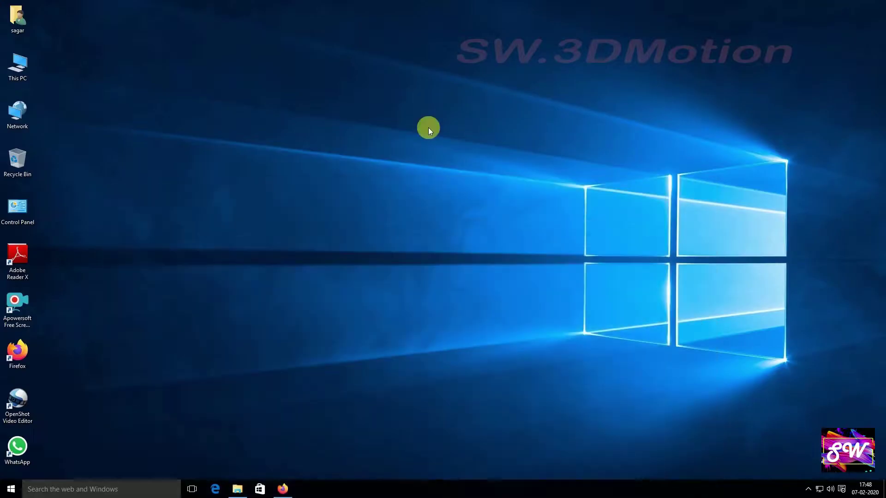
{"action": "right_click", "coordinate": [238, 151]}
{"action": "left_click", "coordinate": [258, 173]}
{"action": "right_click", "coordinate": [263, 175]}
{"action": "left_click", "coordinate": [287, 200]}
{"action": "right_click", "coordinate": [293, 198]}
{"action": "left_click", "coordinate": [328, 229]}
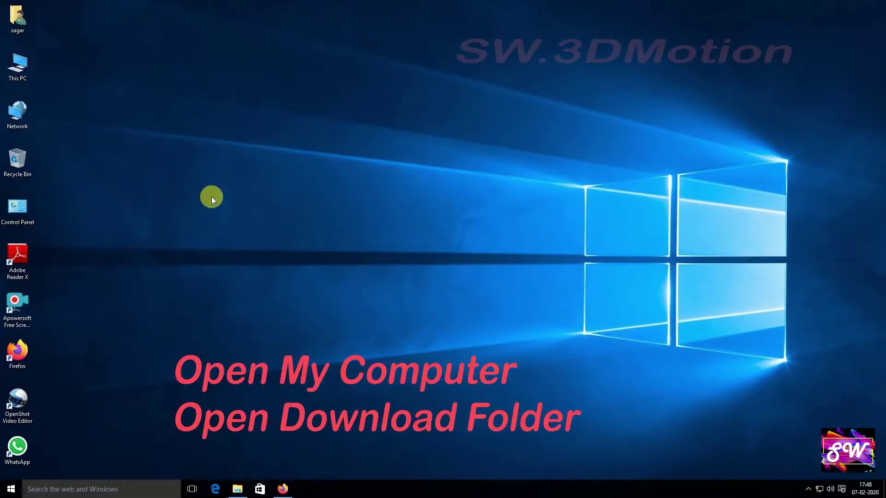
Run AutodeskDownloadManager_webinstall from the user's Downloads folder and accept its license agreement
{"action": "double_click", "coordinate": [18, 18]}
{"action": "double_click", "coordinate": [298, 107]}
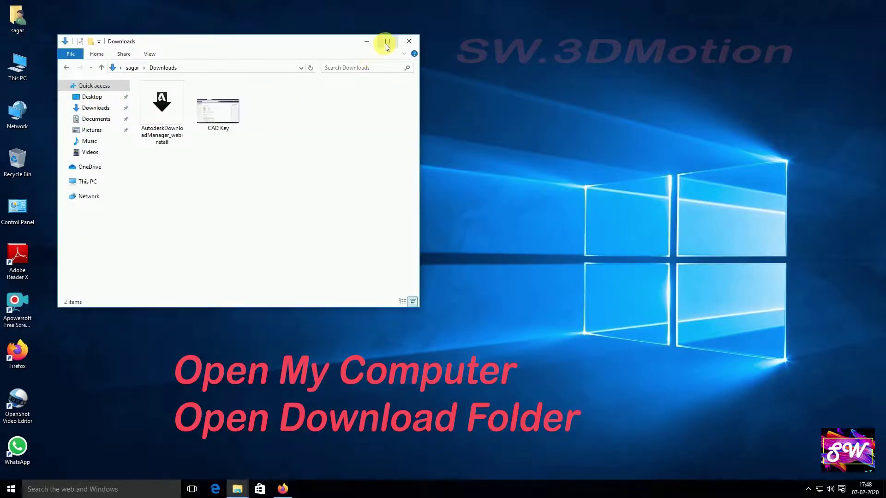
{"action": "left_click", "coordinate": [388, 42]}
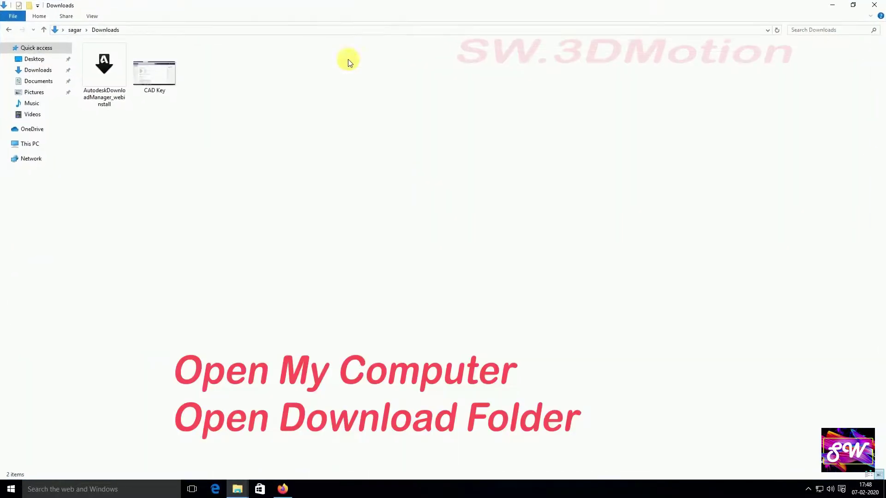
{"action": "double_click", "coordinate": [104, 74]}
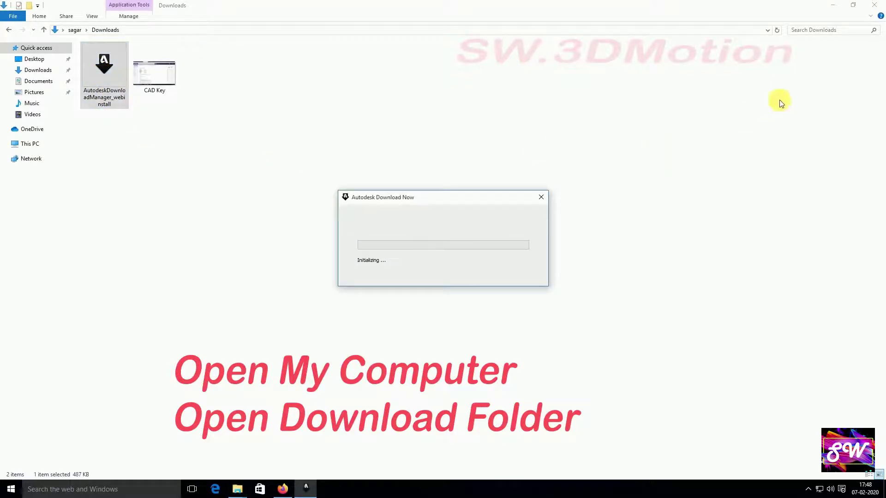
{"action": "left_click", "coordinate": [835, 6]}
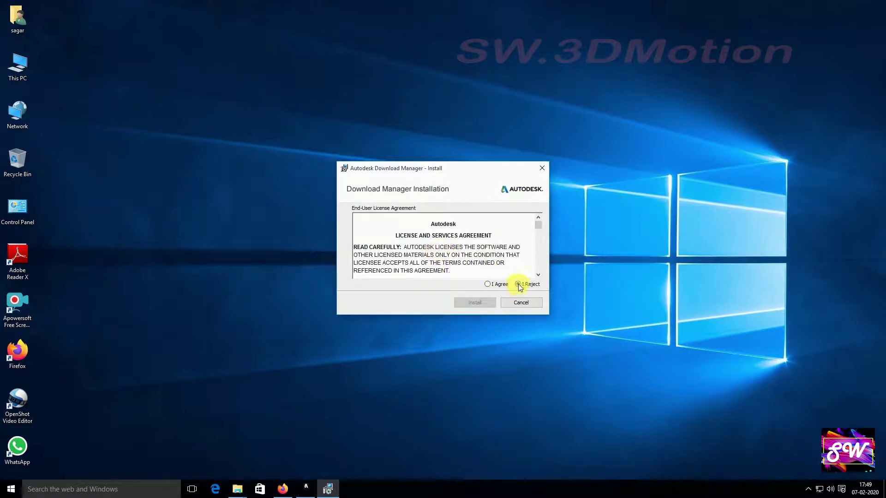
{"action": "left_click", "coordinate": [488, 284]}
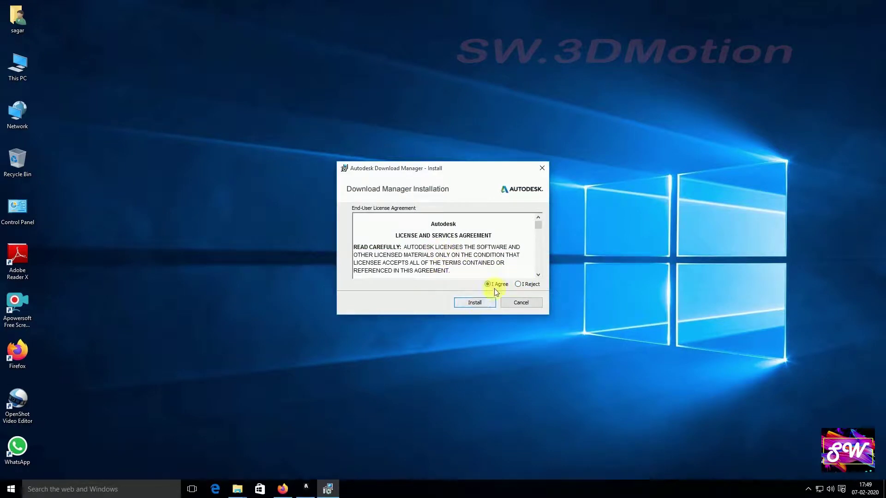
Scroll the license, install the Download Manager, and confirm the Data collection and use notice
{"action": "left_click_drag", "start_coordinate": [546, 222], "coordinate": [541, 272]}
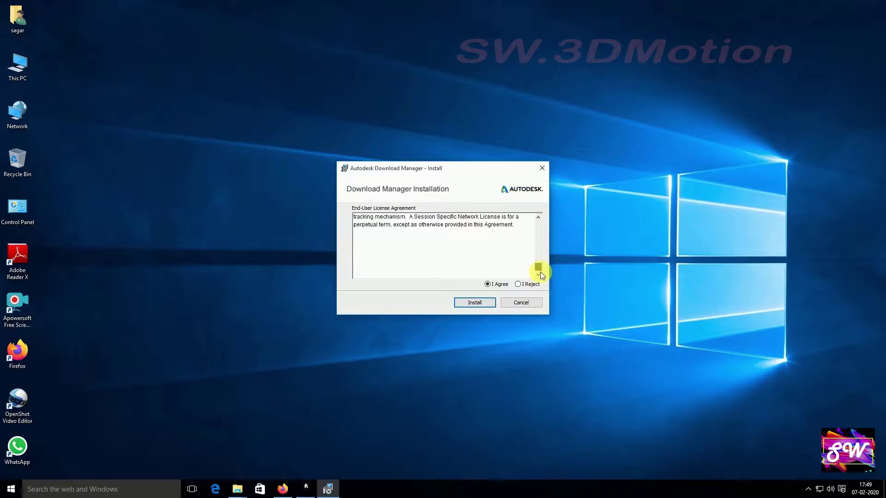
{"action": "left_click", "coordinate": [477, 303]}
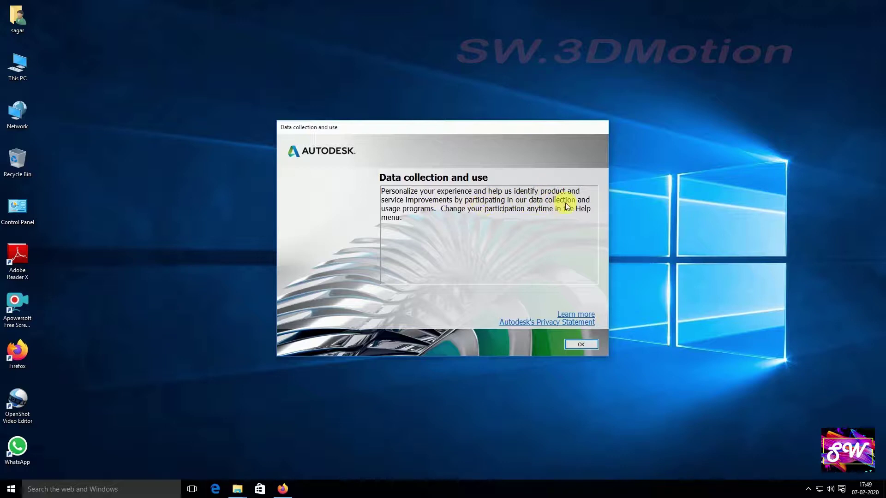
{"action": "left_click", "coordinate": [581, 344]}
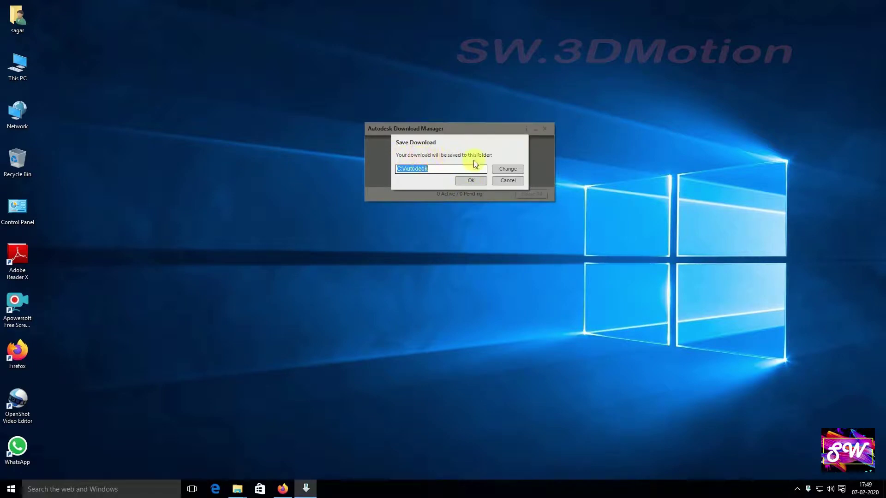
Keep C:\Autodesk as the save folder to start the 4.86 GB AutoCAD 2017 download
{"action": "left_click", "coordinate": [470, 181]}
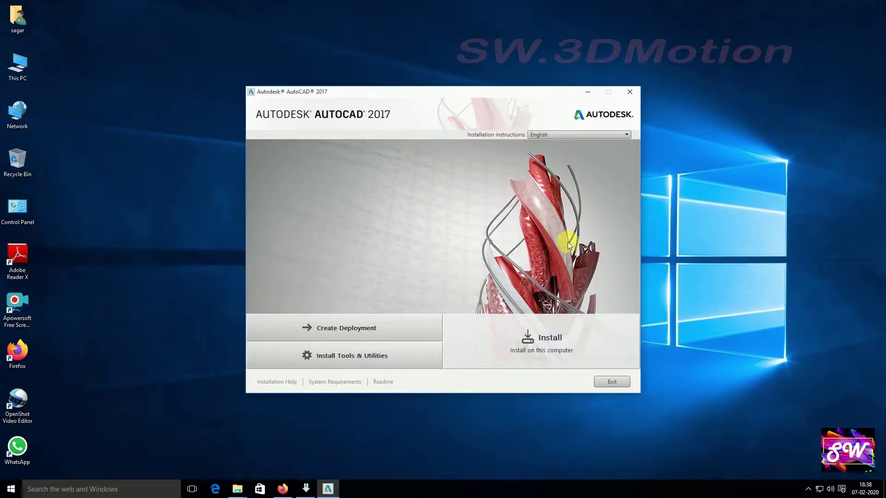
Accept the AutoCAD 2017 licence agreement and install with the default components and installation path
{"action": "left_click", "coordinate": [549, 339]}
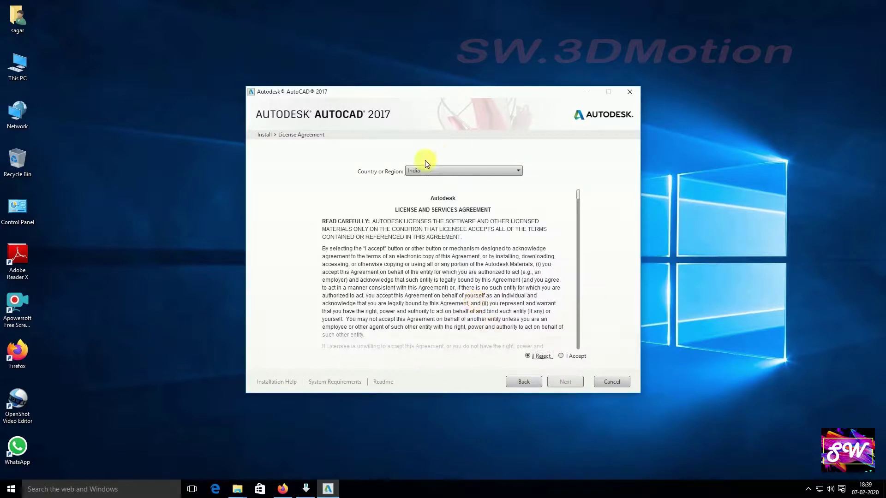
{"action": "left_click", "coordinate": [561, 356]}
{"action": "left_click", "coordinate": [529, 357]}
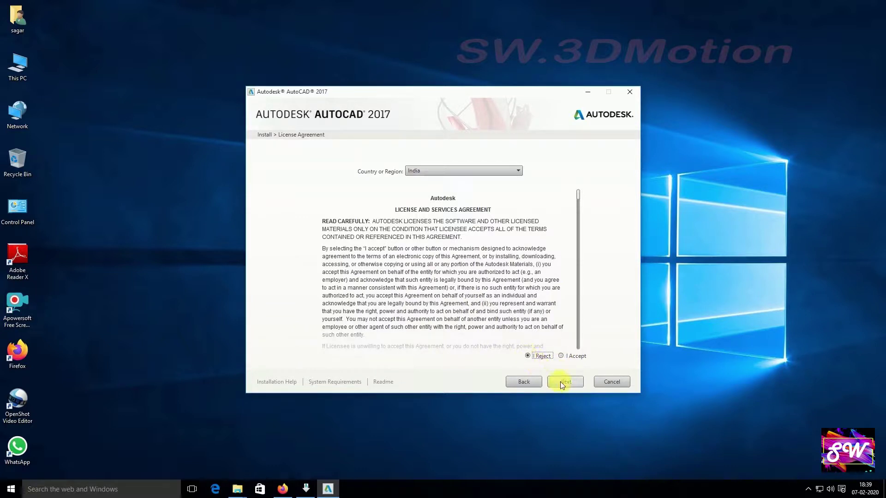
{"action": "left_click", "coordinate": [561, 356]}
{"action": "left_click", "coordinate": [566, 382]}
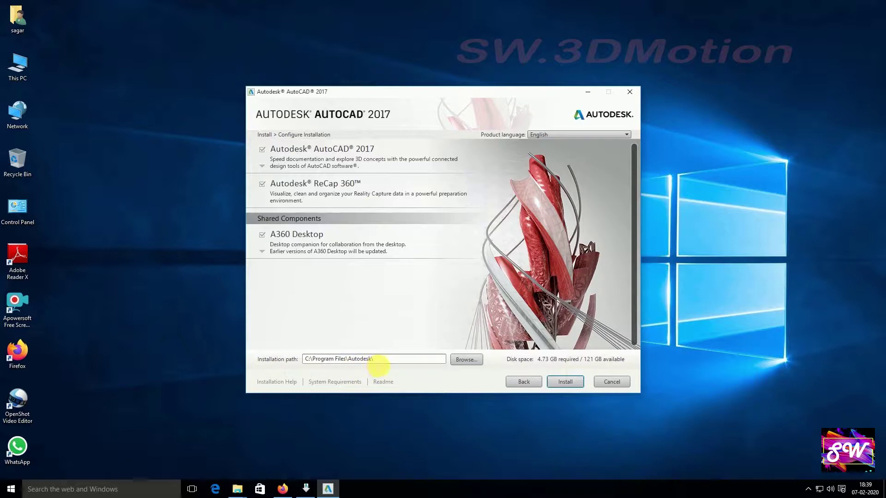
{"action": "left_click", "coordinate": [563, 383]}
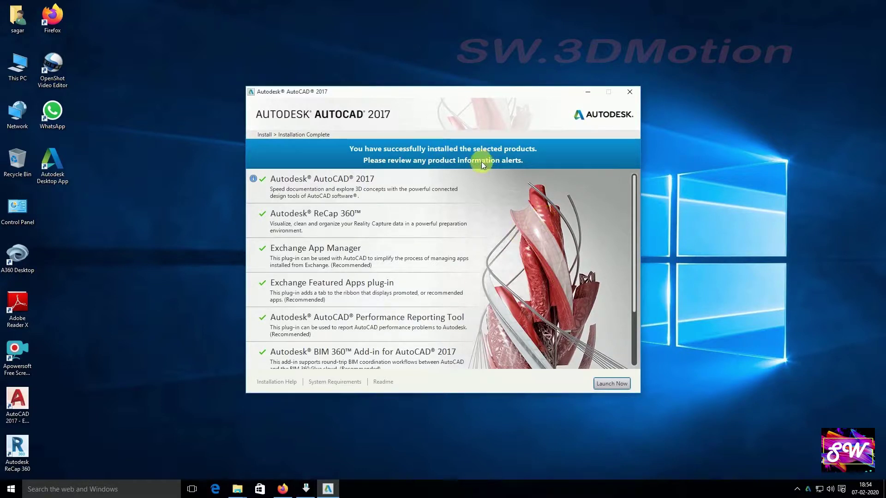
Launch AutoCAD 2017 from the Installation Complete page
{"action": "left_click", "coordinate": [608, 387]}
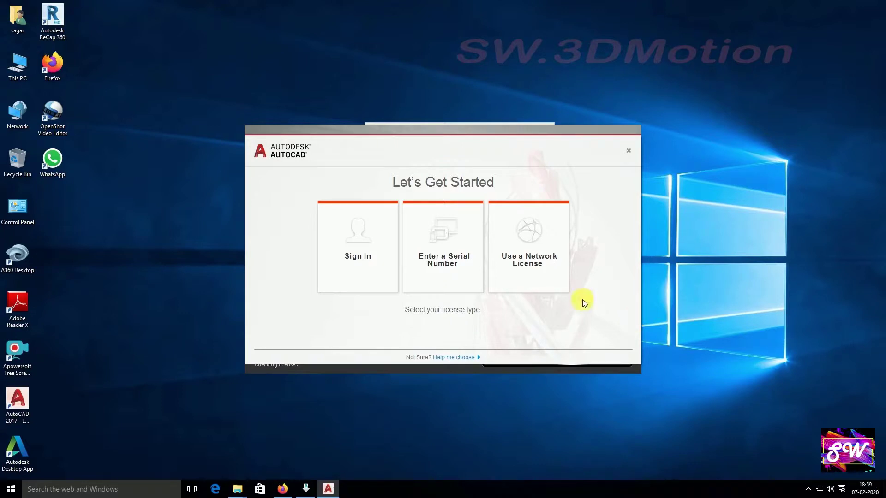
Choose serial-number licensing, agree to the Autodesk privacy statement and continue to activation
{"action": "left_click", "coordinate": [431, 258]}
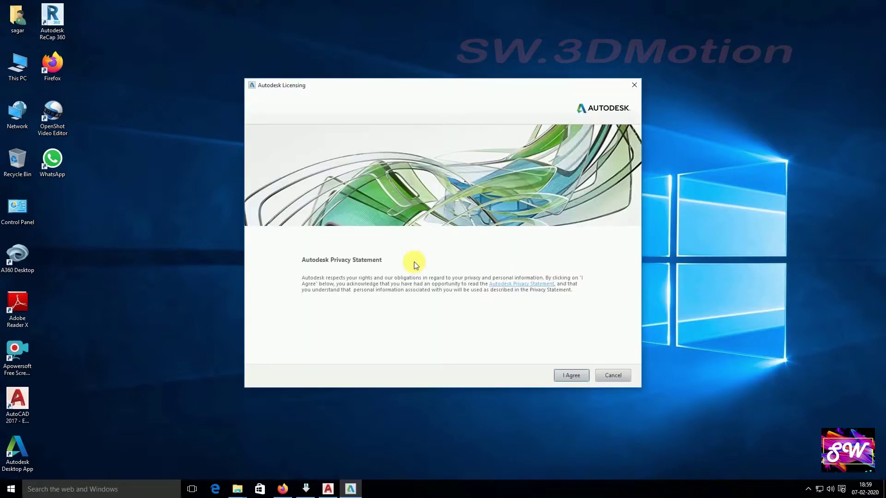
{"action": "left_click", "coordinate": [571, 376]}
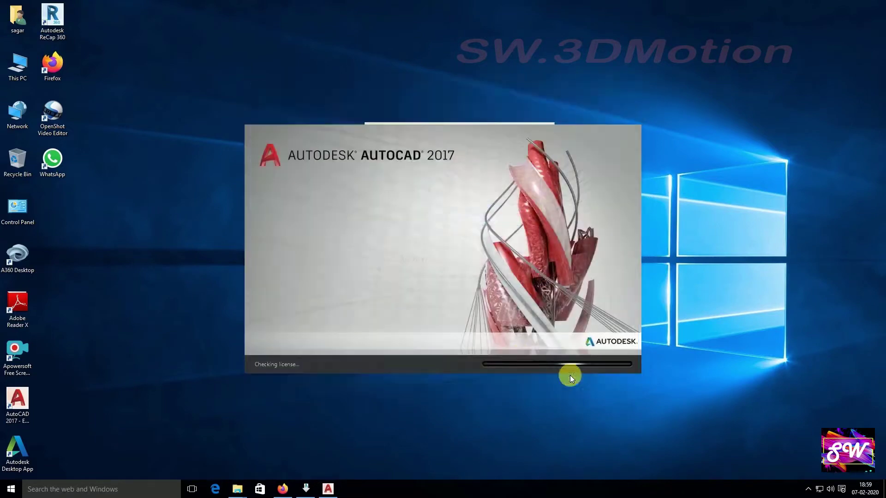
{"action": "left_click", "coordinate": [559, 360]}
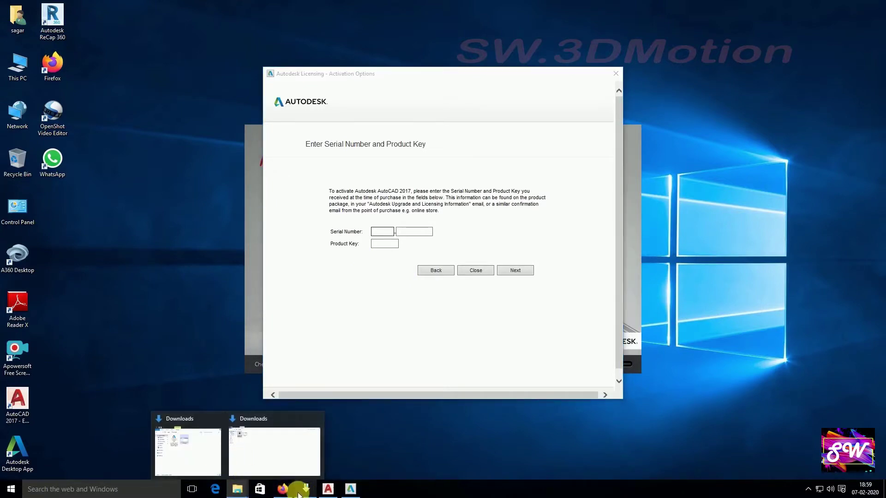
{"action": "left_click", "coordinate": [283, 490]}
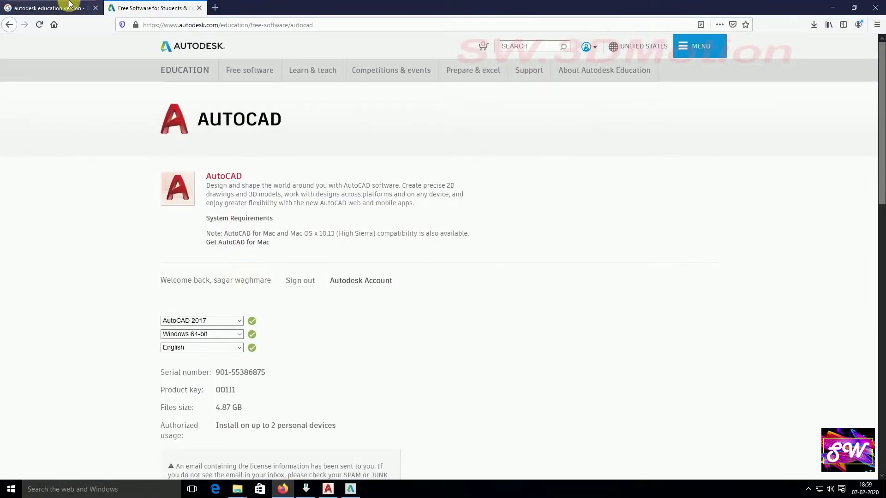
Open the Autodesk license details email in Yahoo Mail in a new Firefox tab
{"action": "left_click", "coordinate": [70, 8]}
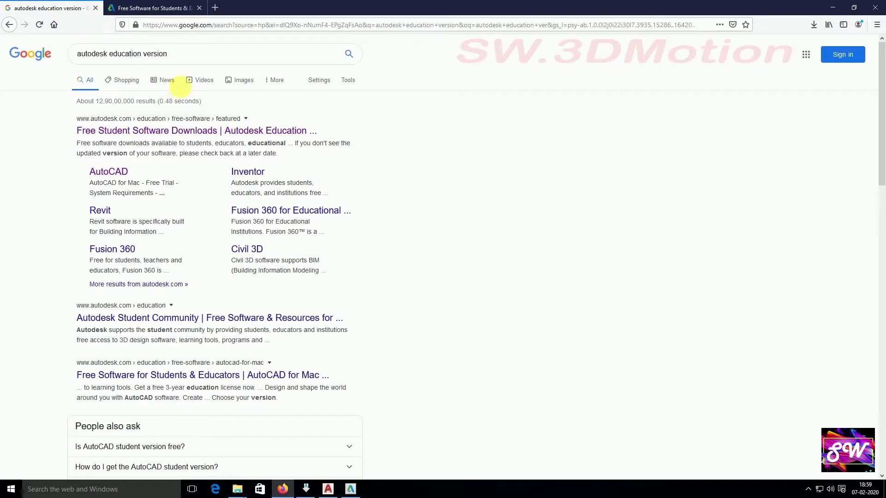
{"action": "left_click", "coordinate": [215, 8]}
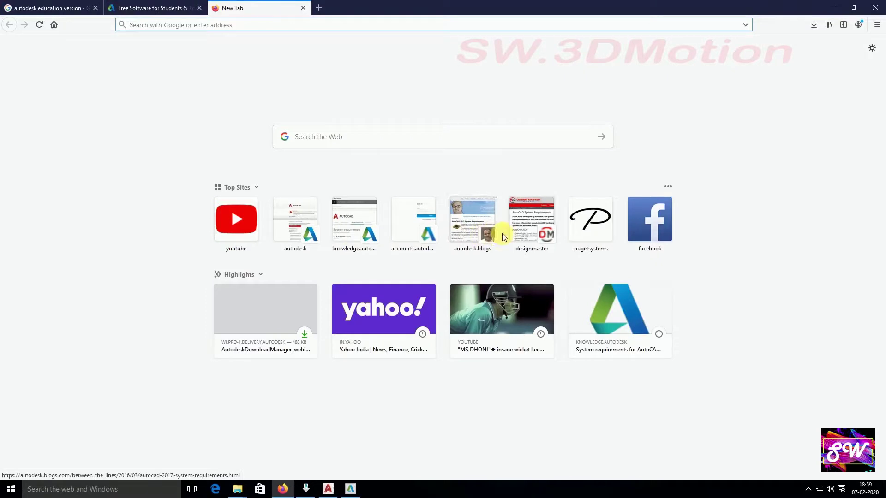
{"action": "left_click", "coordinate": [371, 314]}
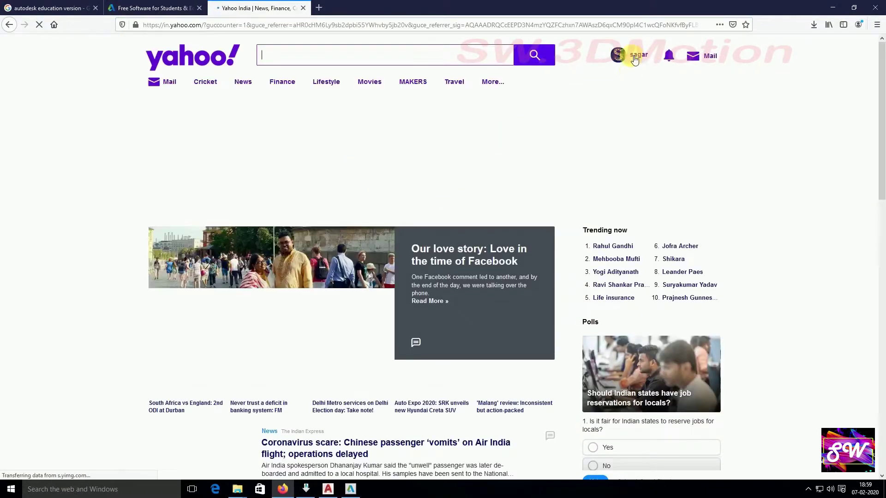
{"action": "left_click", "coordinate": [706, 55]}
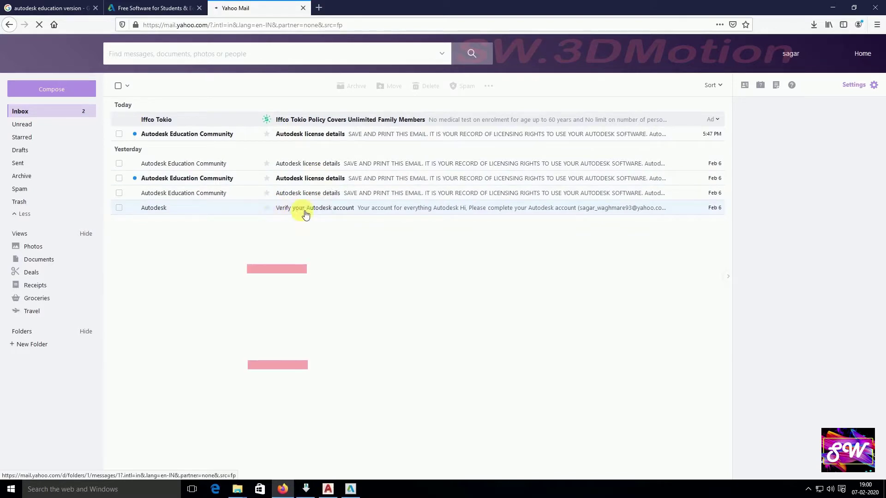
{"action": "left_click", "coordinate": [300, 207]}
{"action": "scroll", "coordinate": [275, 369], "scroll_direction": "down", "scroll_amount": 3}
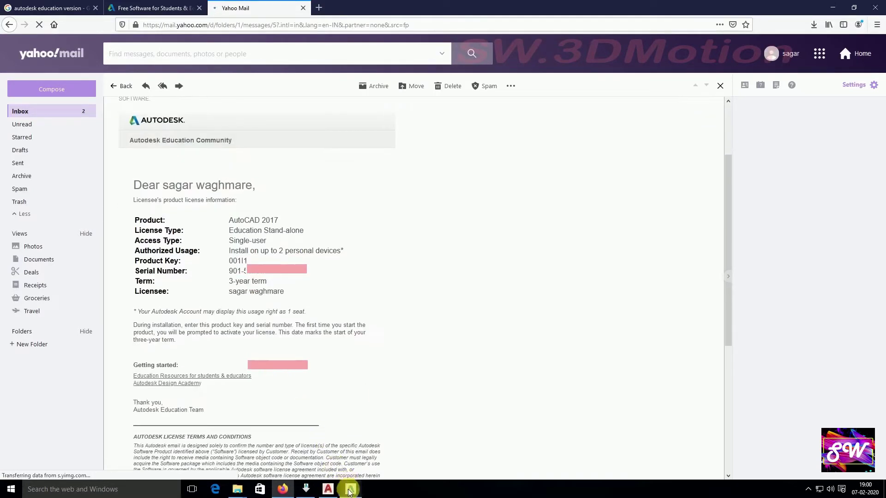
{"action": "left_click", "coordinate": [351, 489]}
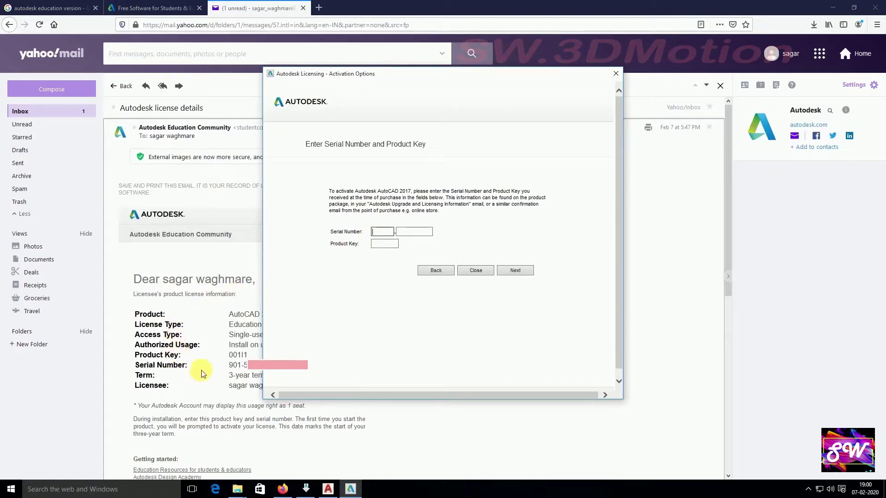
Copy the serial number from the email into the activation dialog's Serial Number field
{"action": "left_click", "coordinate": [230, 367]}
{"action": "left_click_drag", "start_coordinate": [230, 365], "coordinate": [307, 365]}
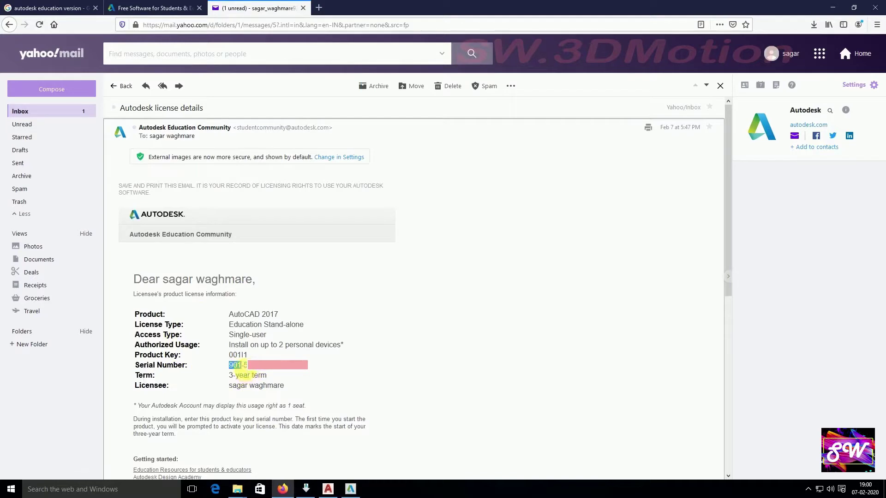
{"action": "left_click", "coordinate": [350, 489]}
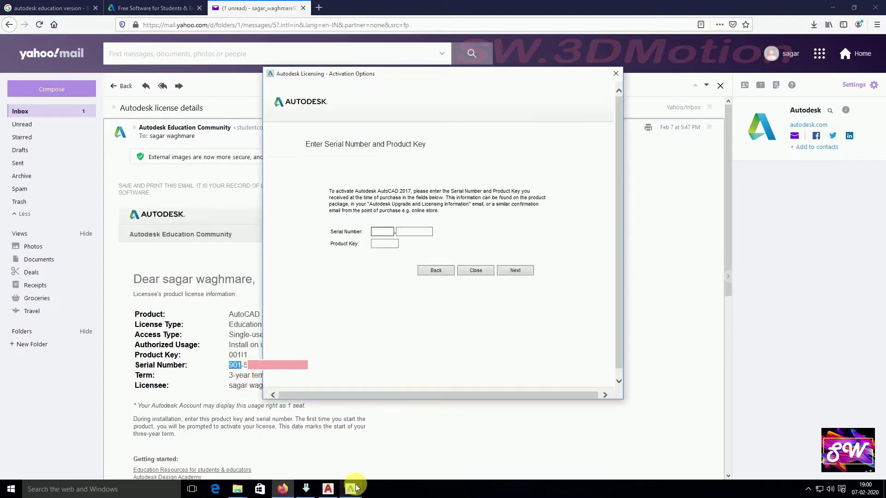
{"action": "key", "text": "ctrl+v"}
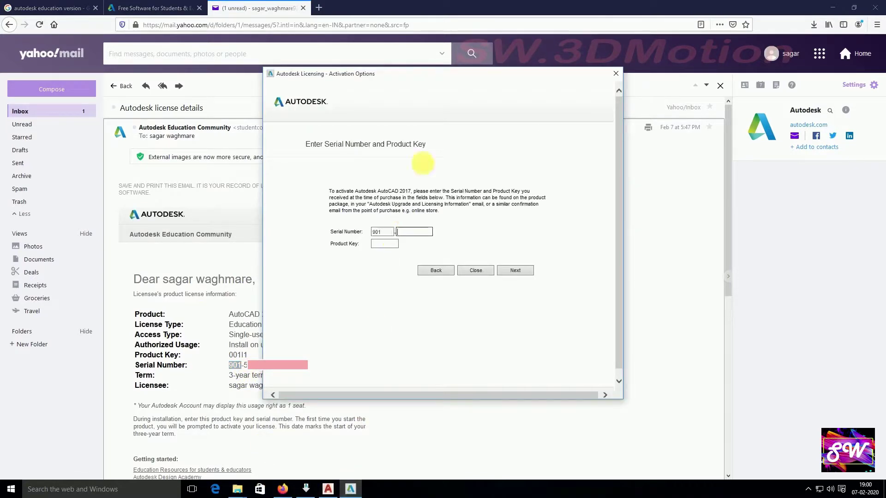
{"action": "left_click_drag", "start_coordinate": [444, 74], "coordinate": [562, 96]}
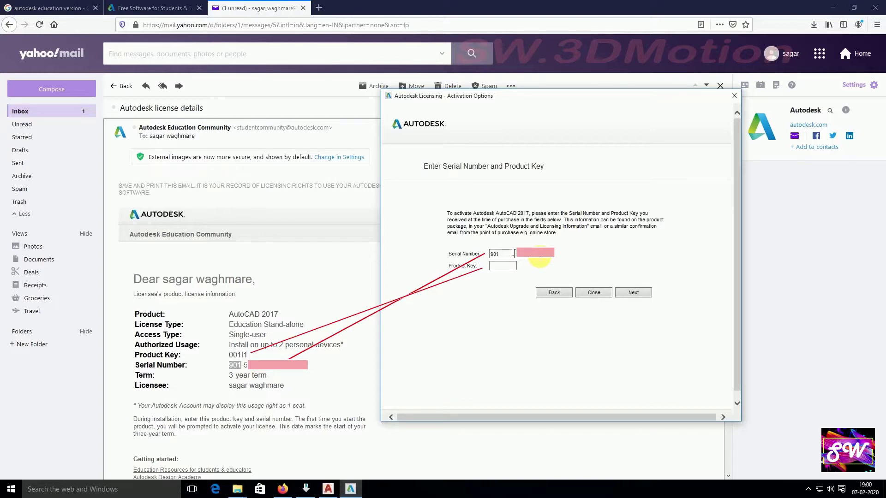
Enter the product key and submit to complete AutoCAD 2017 activation
{"action": "left_click", "coordinate": [502, 267]}
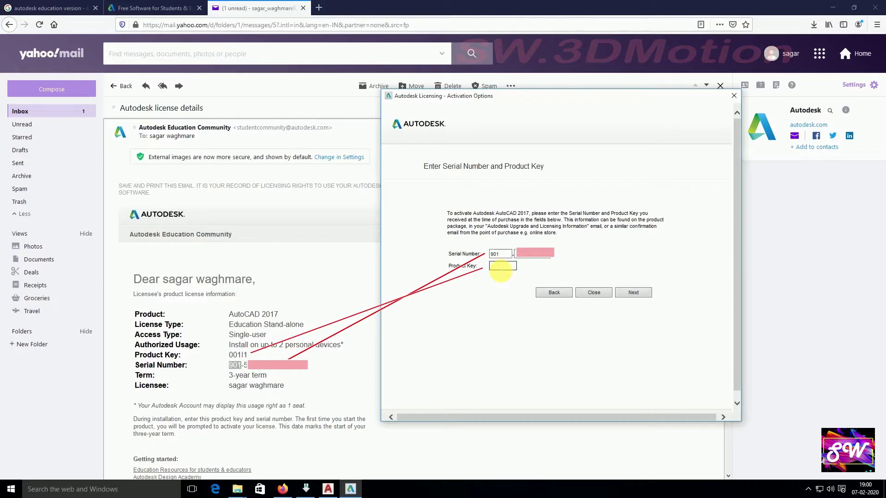
{"action": "type", "text": "I1"}
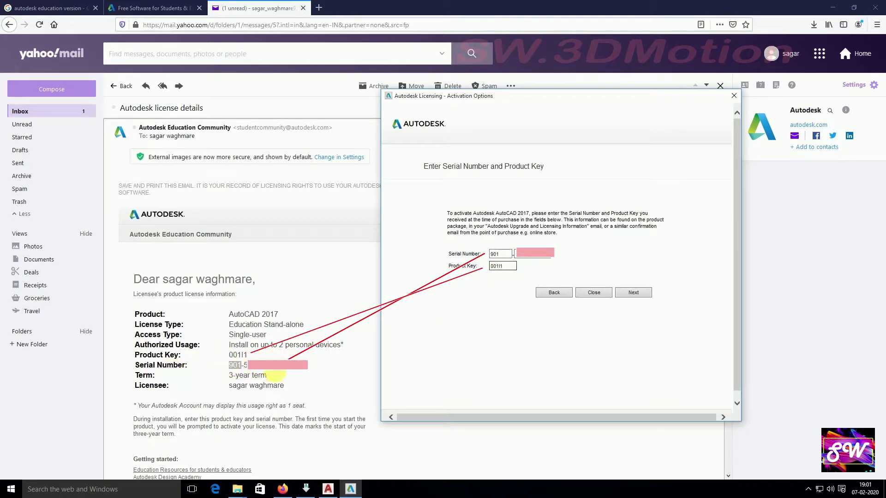
{"action": "left_click", "coordinate": [639, 295]}
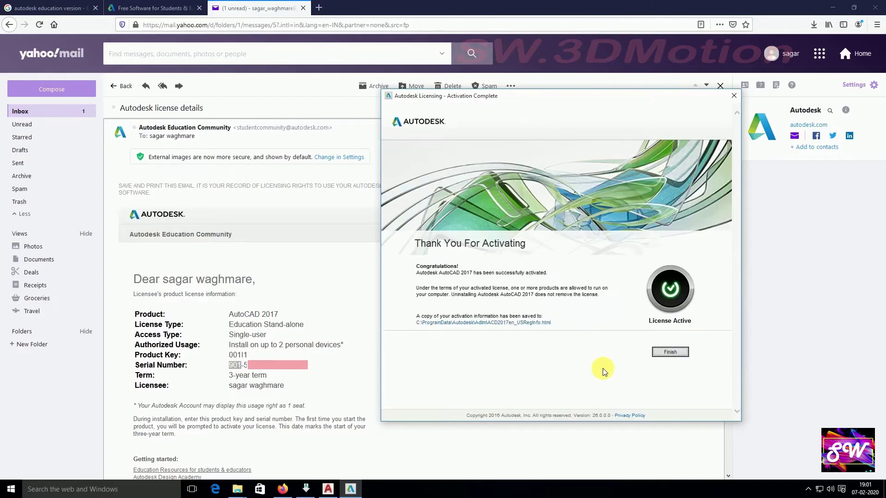
{"action": "left_click", "coordinate": [673, 353]}
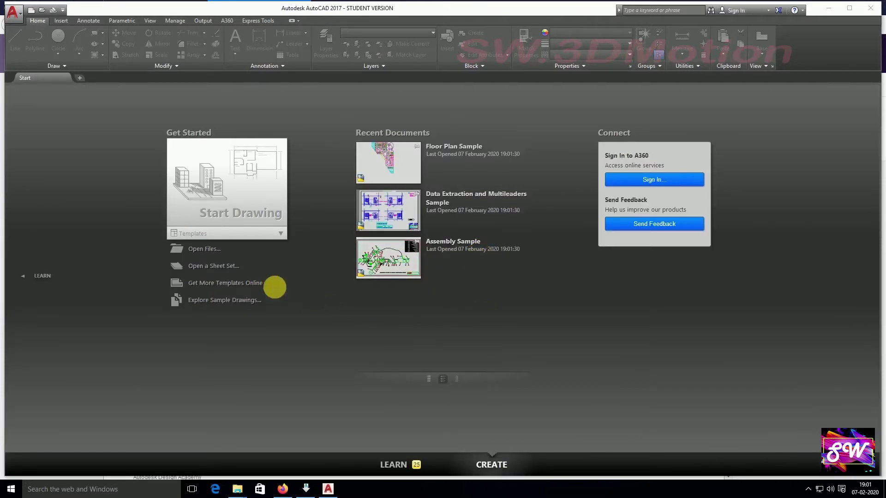
{"action": "left_click", "coordinate": [204, 250]}
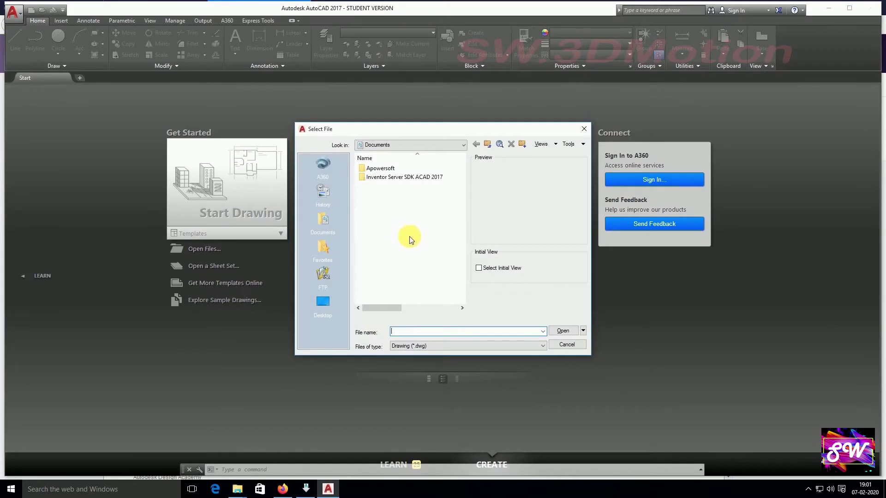
{"action": "left_click", "coordinate": [585, 129]}
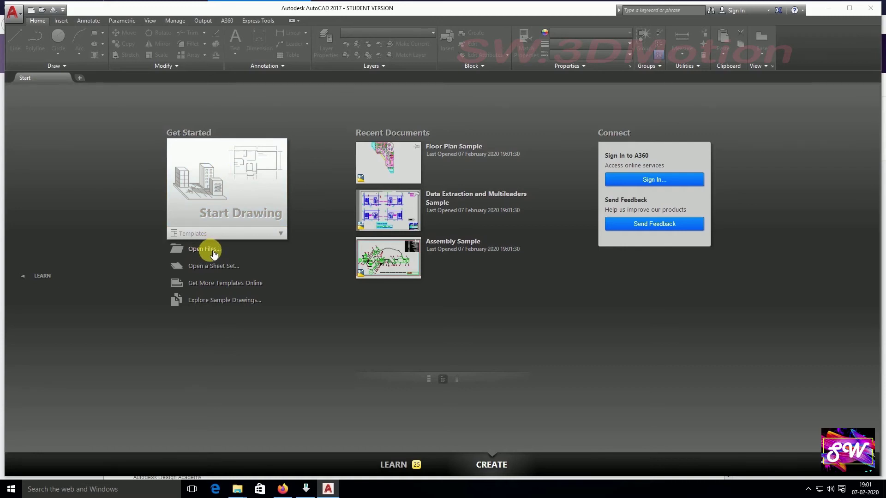
{"action": "left_click", "coordinate": [213, 253]}
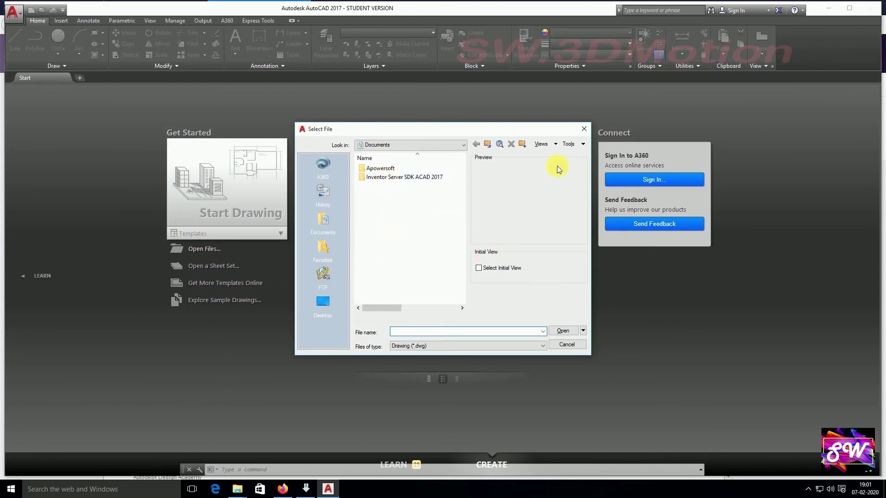
{"action": "left_click", "coordinate": [585, 129]}
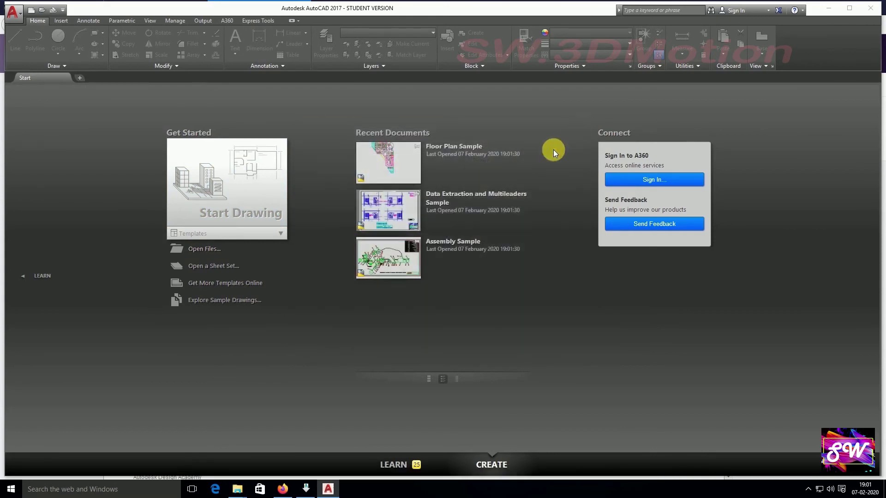